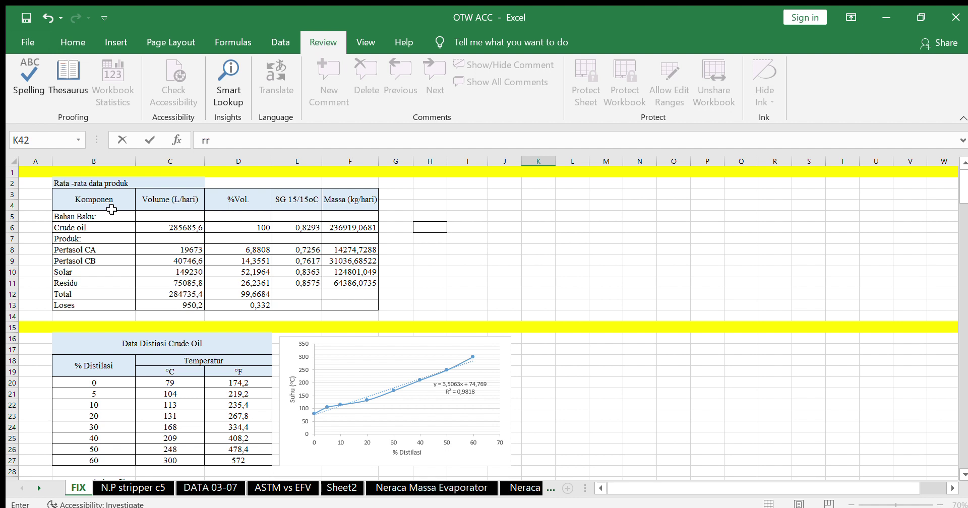
- Examine the crude oil row of the average product data table, including the formula behind its mass in kg/hari
left_click(177, 228)
left_click(78, 184)
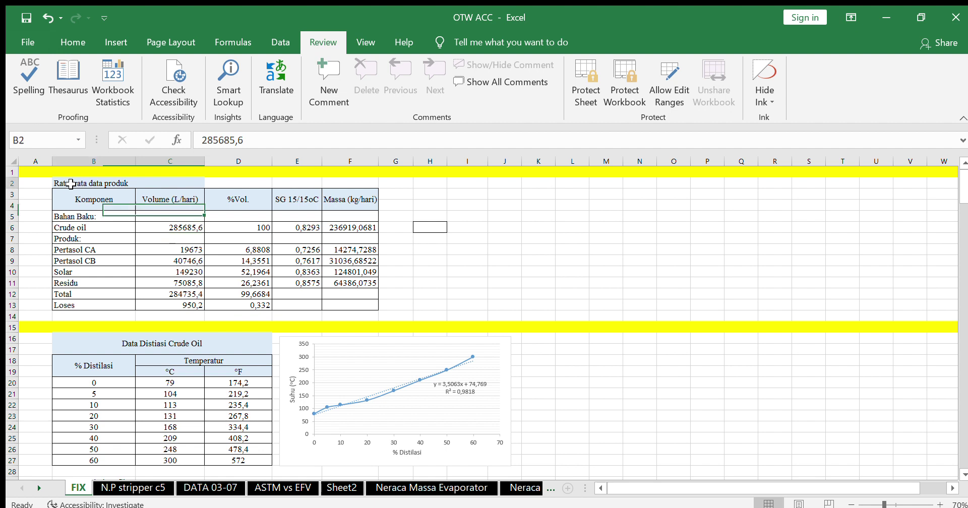
left_click(182, 227)
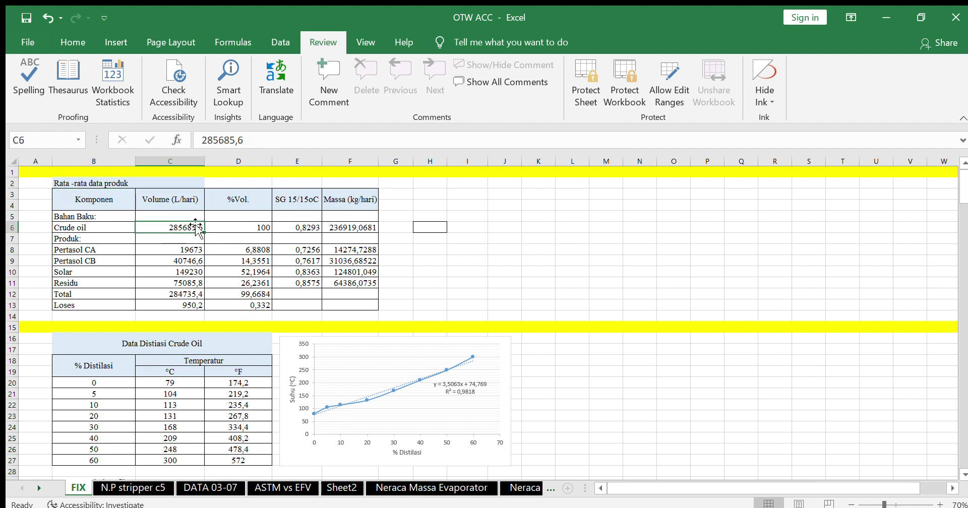
left_click(364, 228)
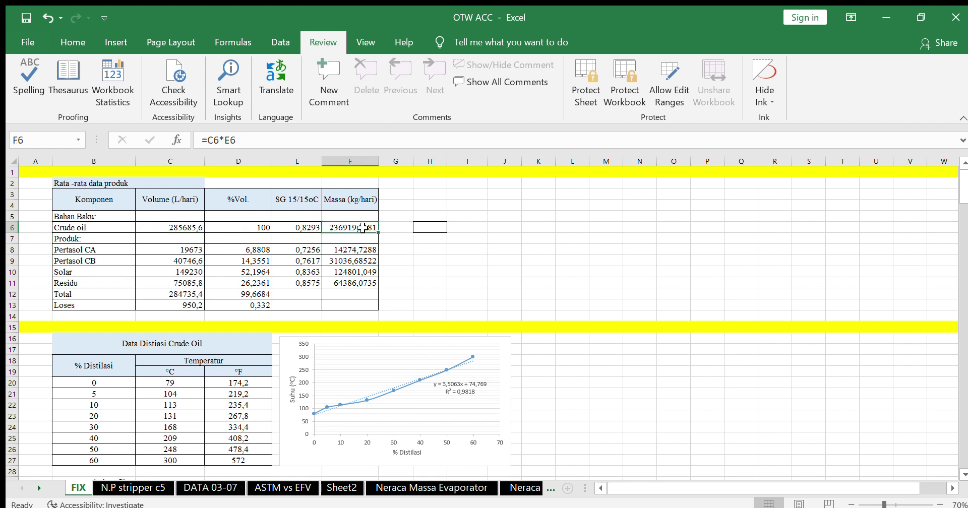
double_click(363, 227)
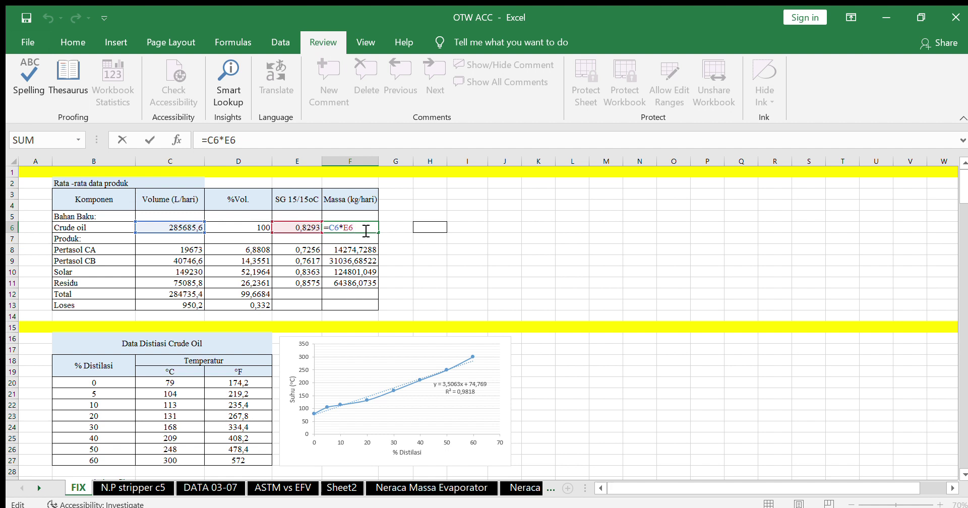
key("Return")
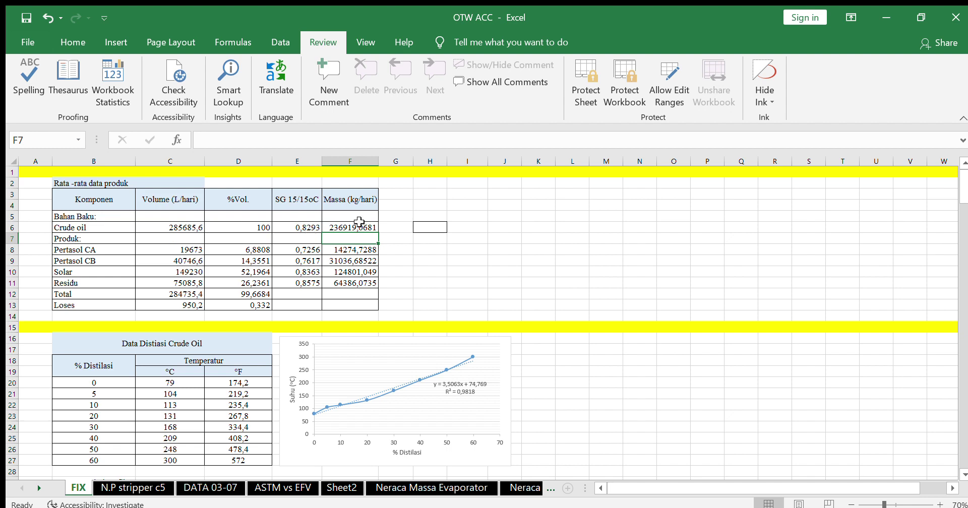
- Review the crude oil distillation data table and inspect the Celsius-to-Fahrenheit conversion formula for 0% distilled
scroll(342, 251, "down", 1)
scroll(342, 250, "down", 1)
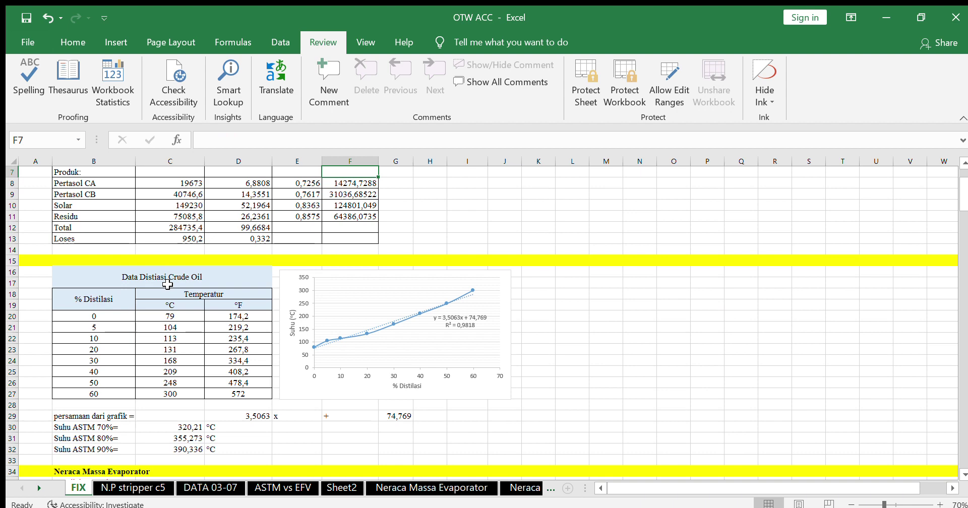
scroll(167, 285, "down", 1)
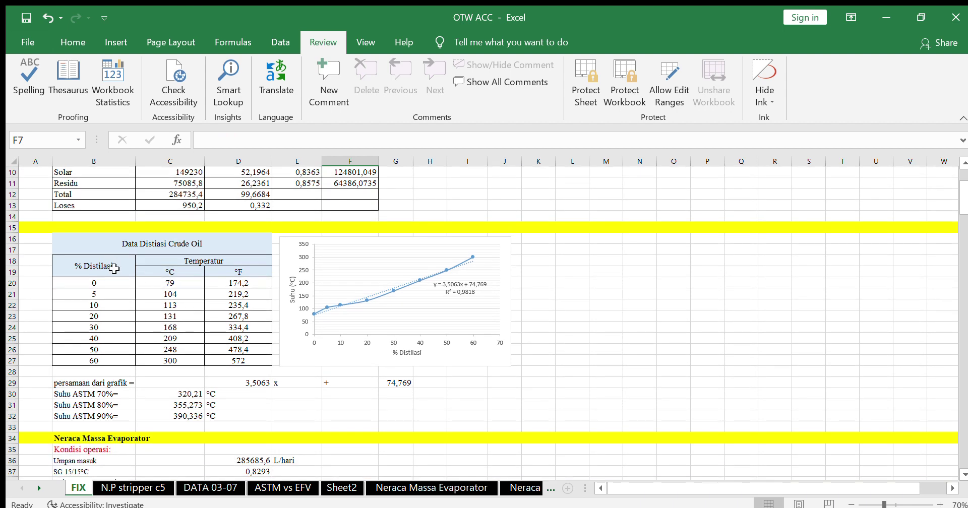
left_click(194, 284)
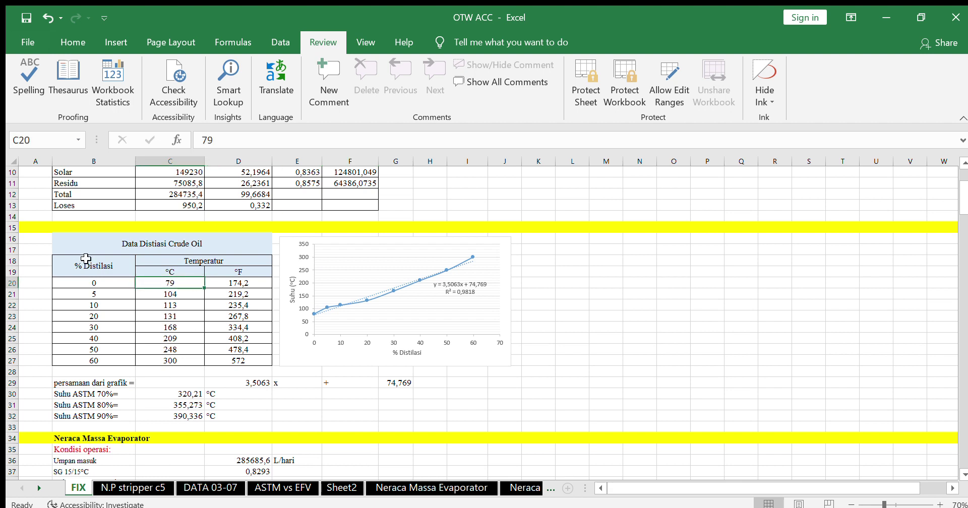
left_click(87, 262)
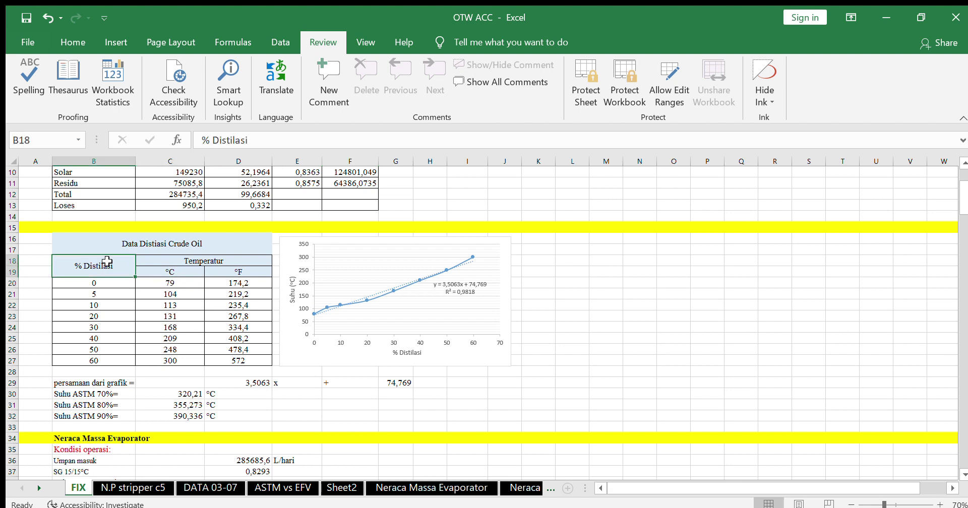
left_click(159, 283)
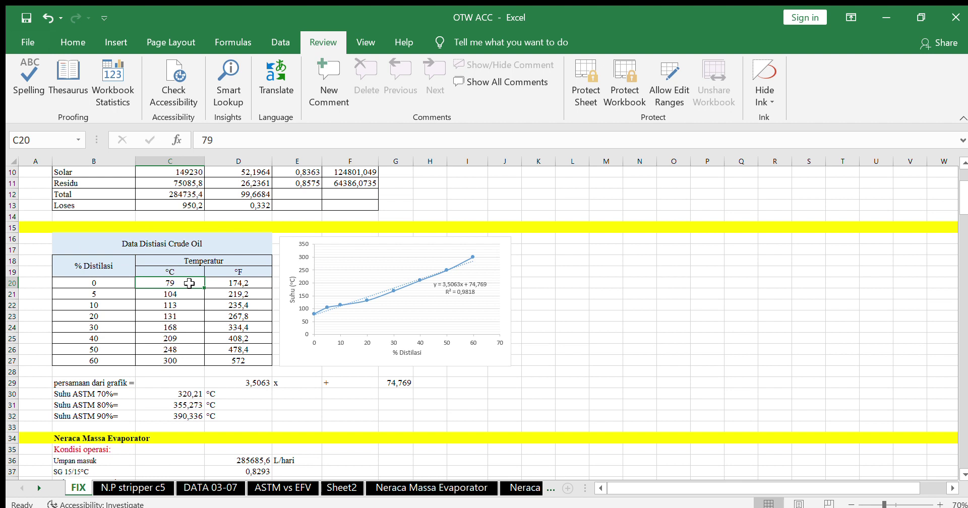
left_click(214, 282)
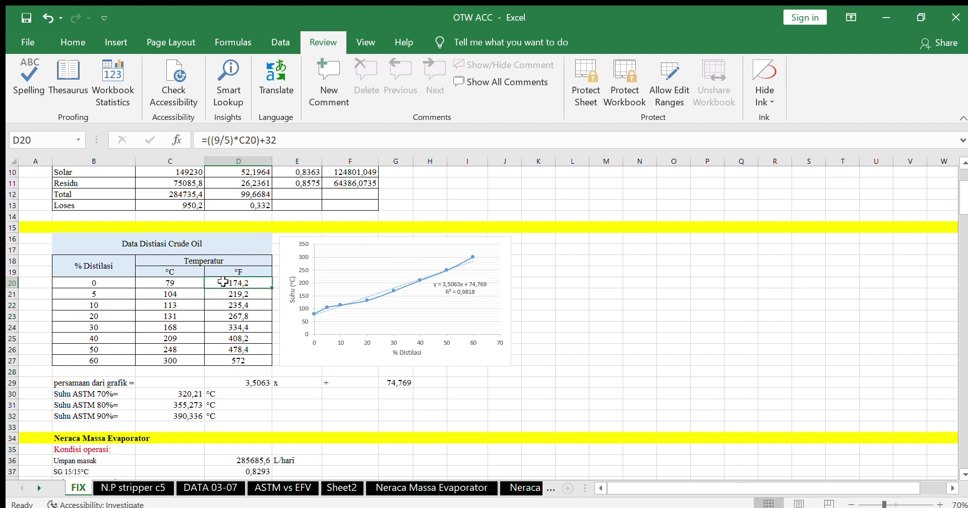
left_click(295, 141)
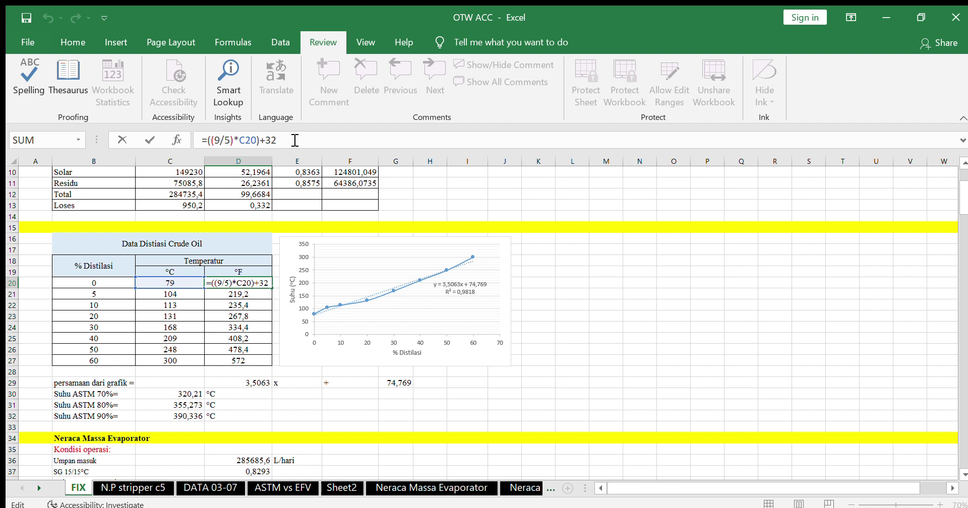
key("Return")
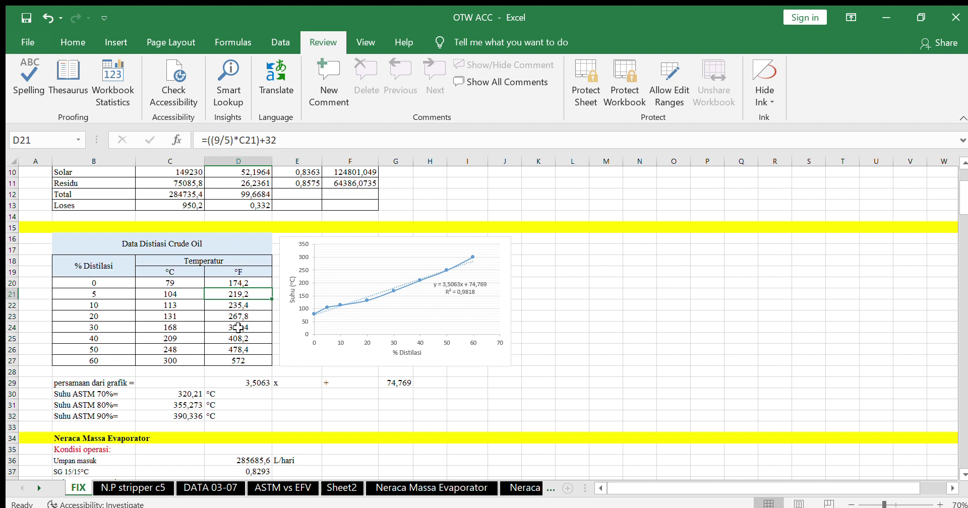
- Examine the distillation temperature data, the range the chart plots, and the chart's trendline equation
left_click_drag(181, 281, 241, 357)
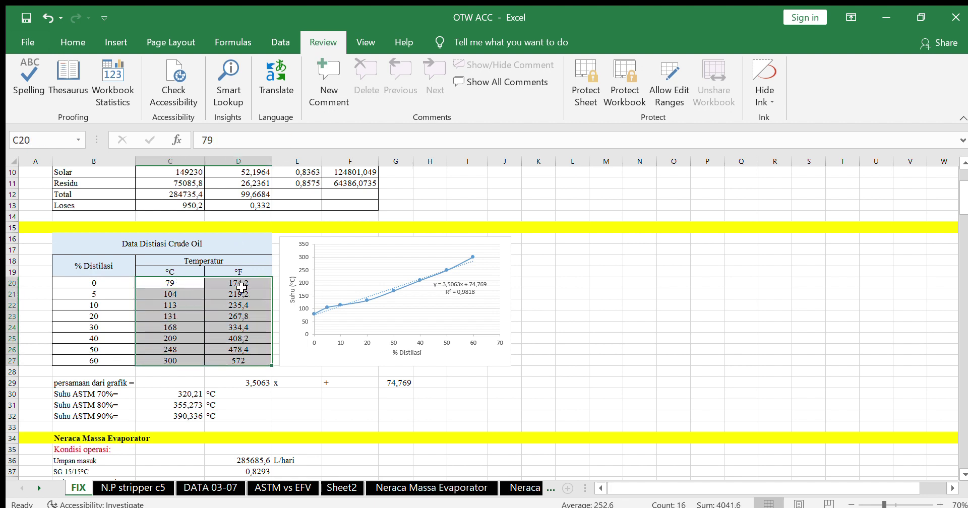
left_click(335, 349)
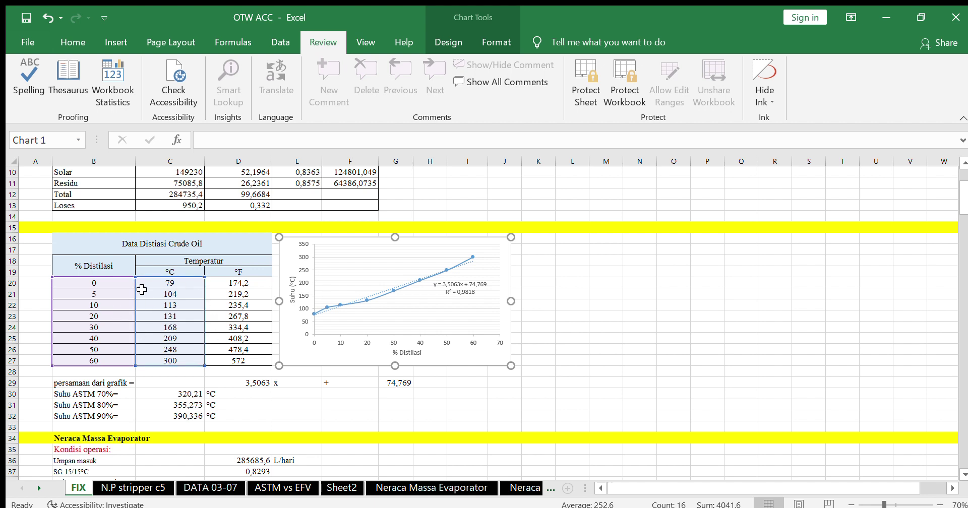
left_click(157, 372)
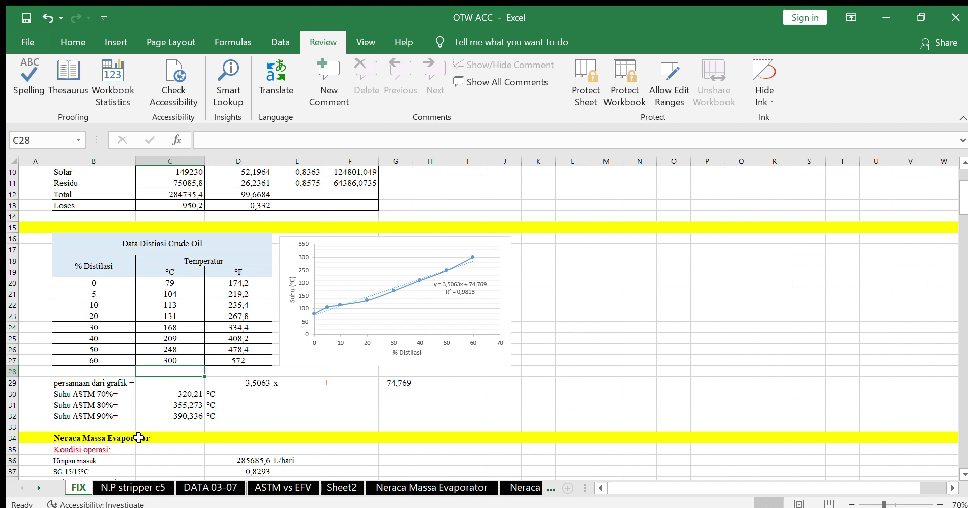
scroll(392, 332, "down", 1)
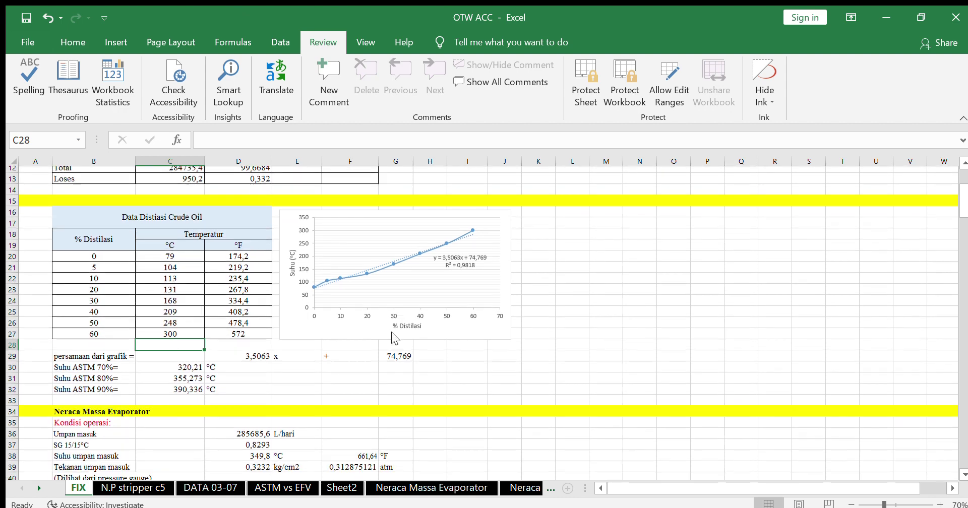
left_click(474, 260)
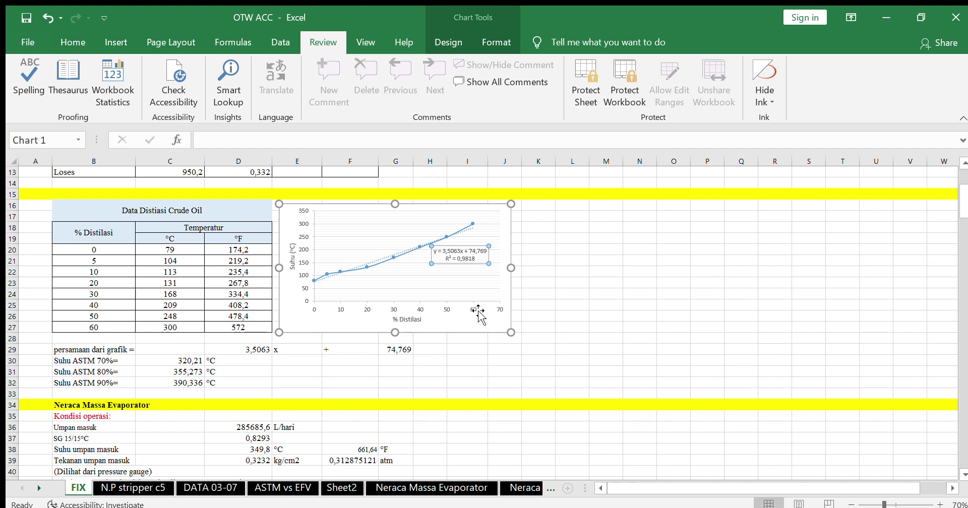
- Inspect the formulas that calculate the ASTM temperatures at 70%, 80% and 90% from the chart equation
scroll(327, 371, "down", 1)
scroll(325, 353, "down", 3)
scroll(320, 333, "up", 4)
left_click(192, 360)
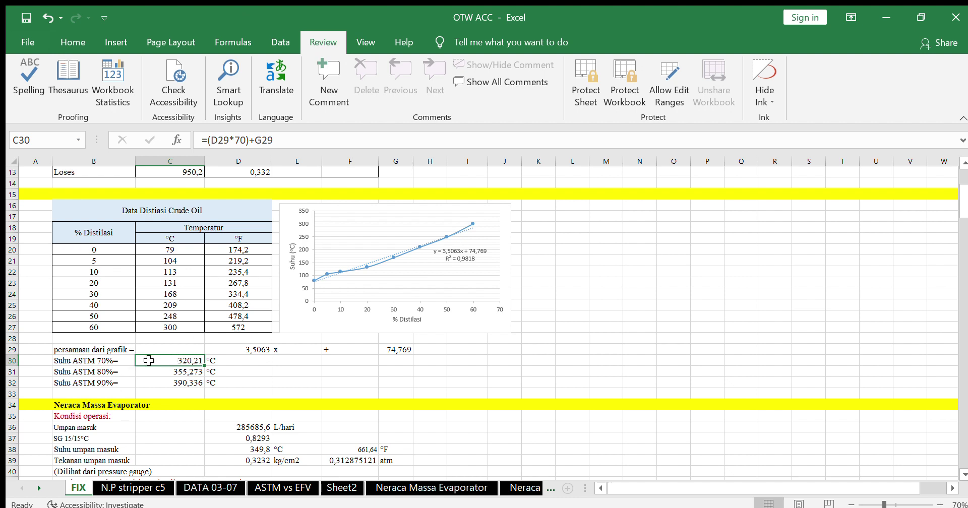
double_click(158, 363)
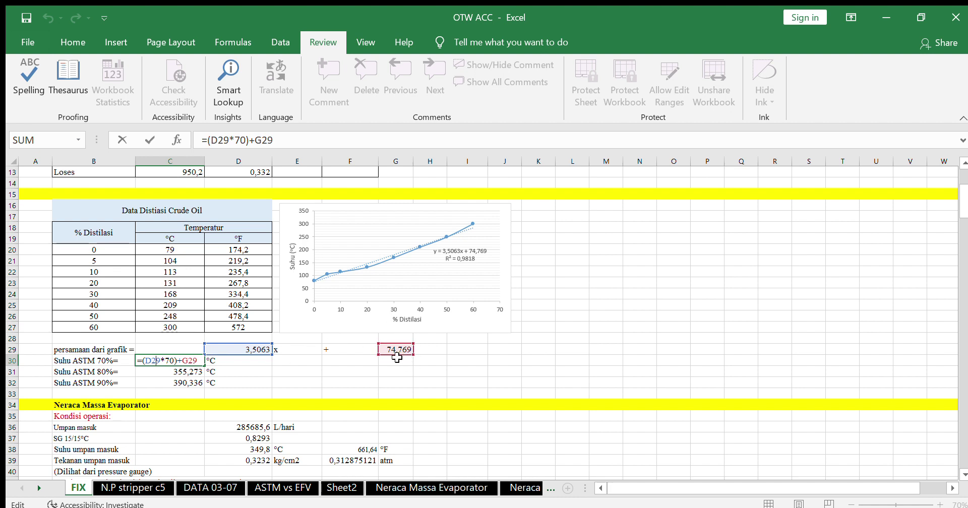
key("Return")
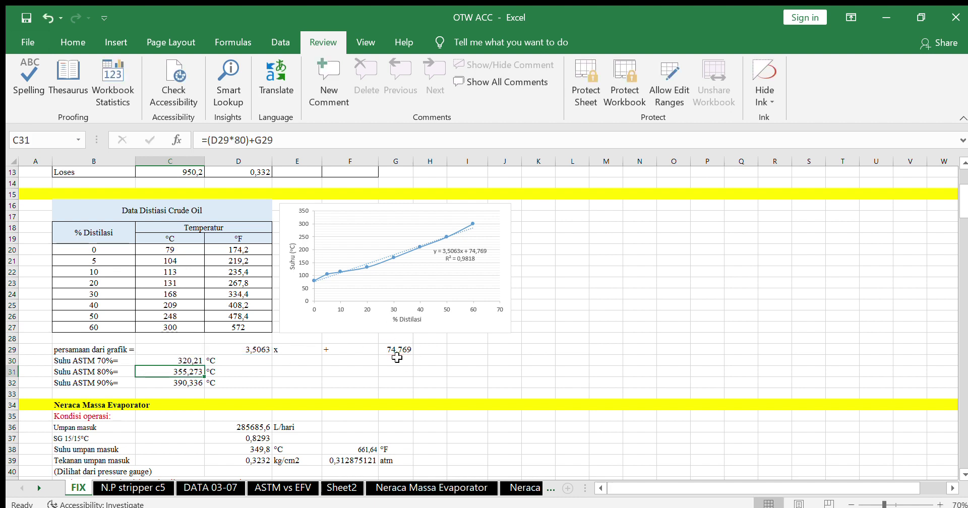
left_click(169, 384)
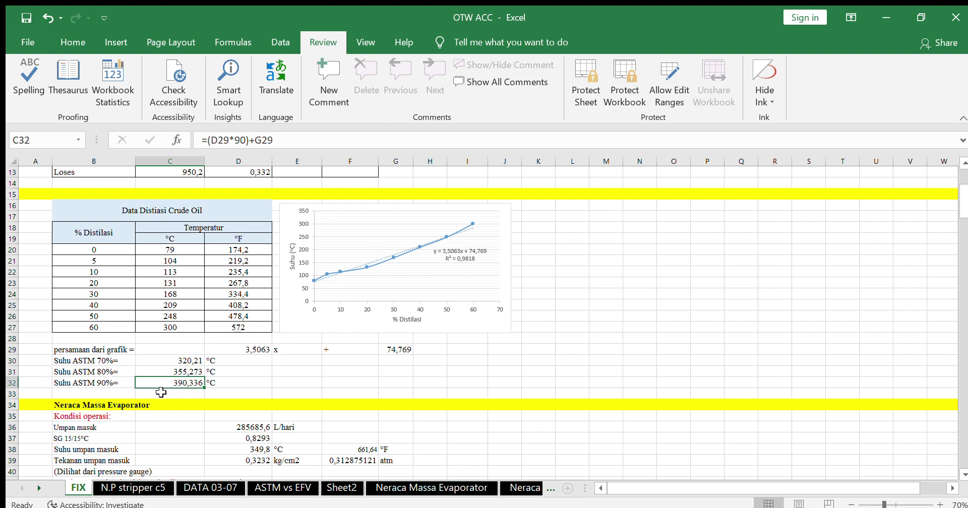
- Review the evaporator's feed operating conditions and the formulas converting feed temperature to °F and feed pressure to atm
scroll(161, 393, "down", 2)
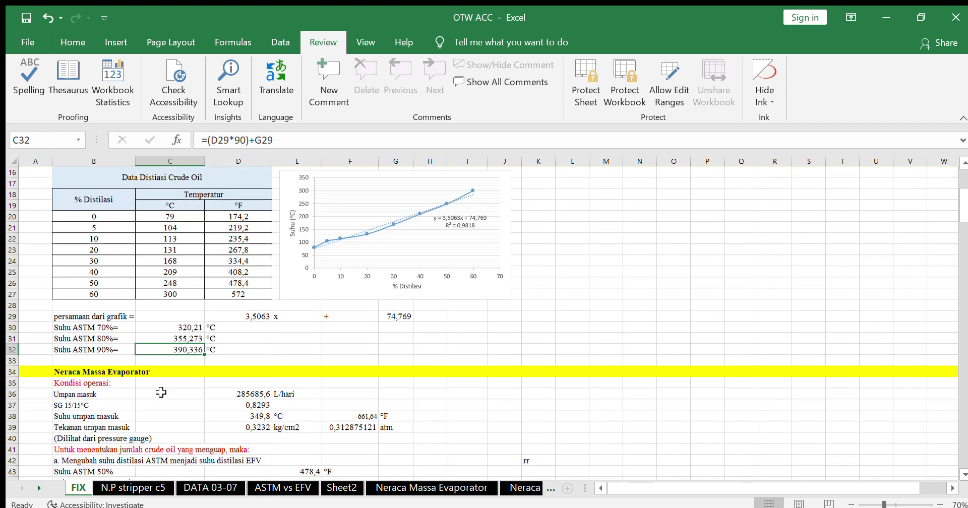
scroll(161, 393, "down", 1)
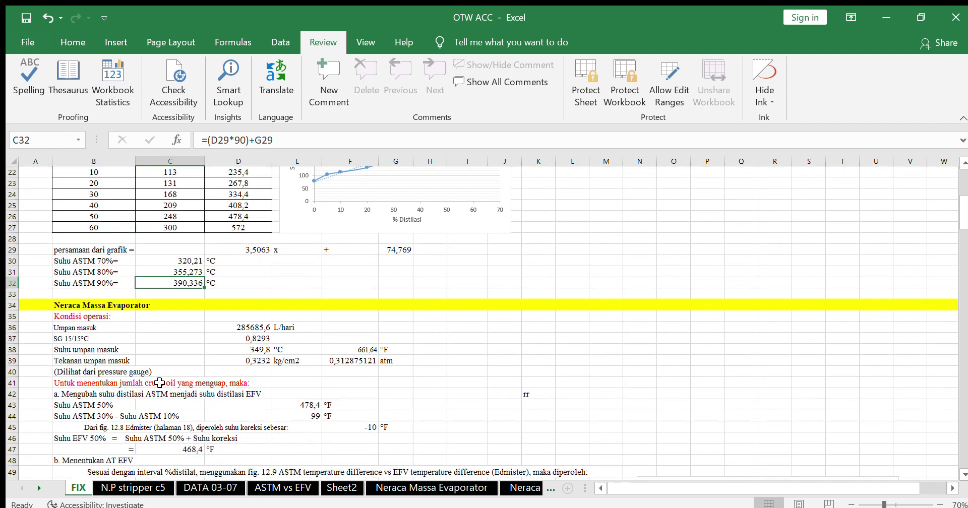
scroll(159, 382, "down", 2)
scroll(124, 308, "down", 1)
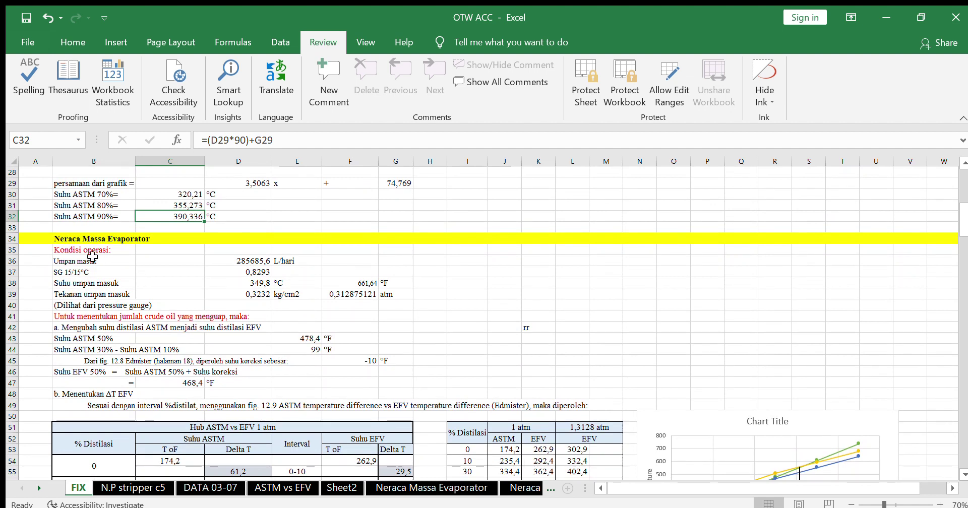
left_click(239, 261)
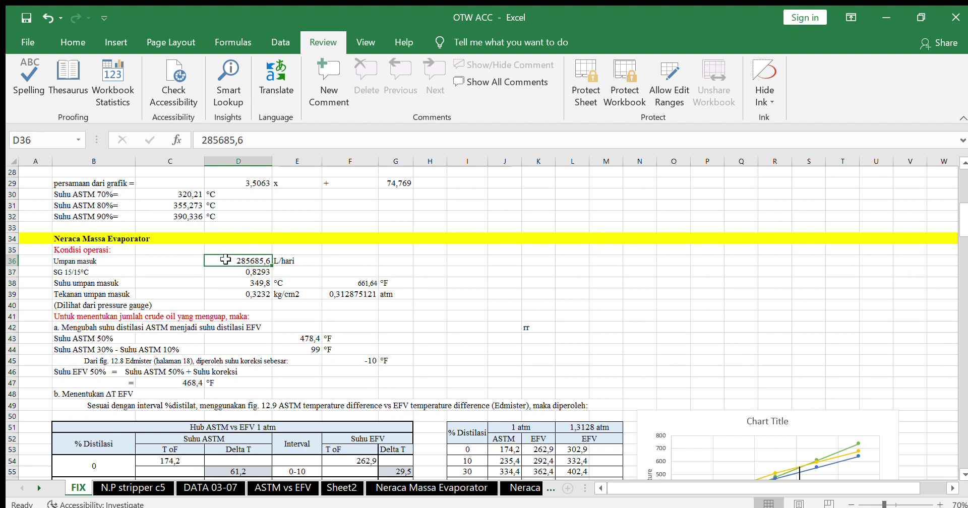
left_click(233, 273)
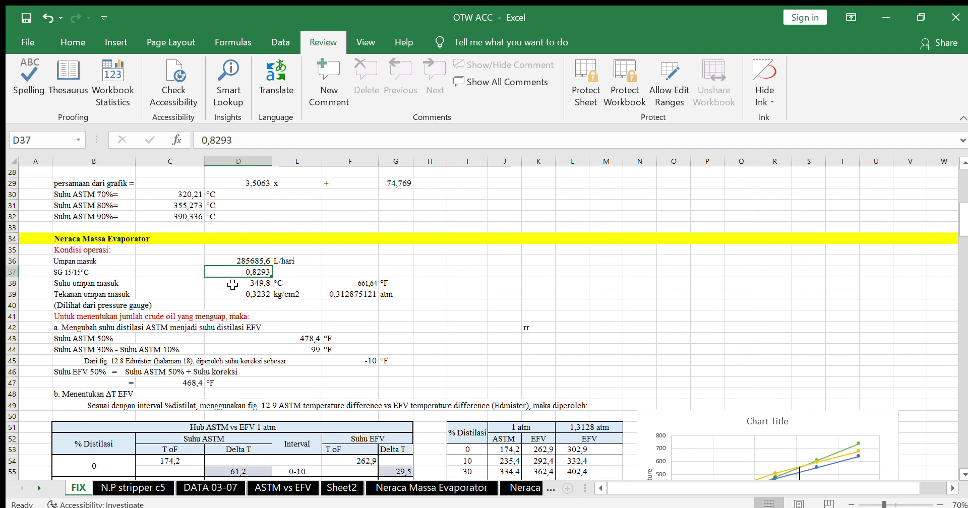
left_click(232, 286)
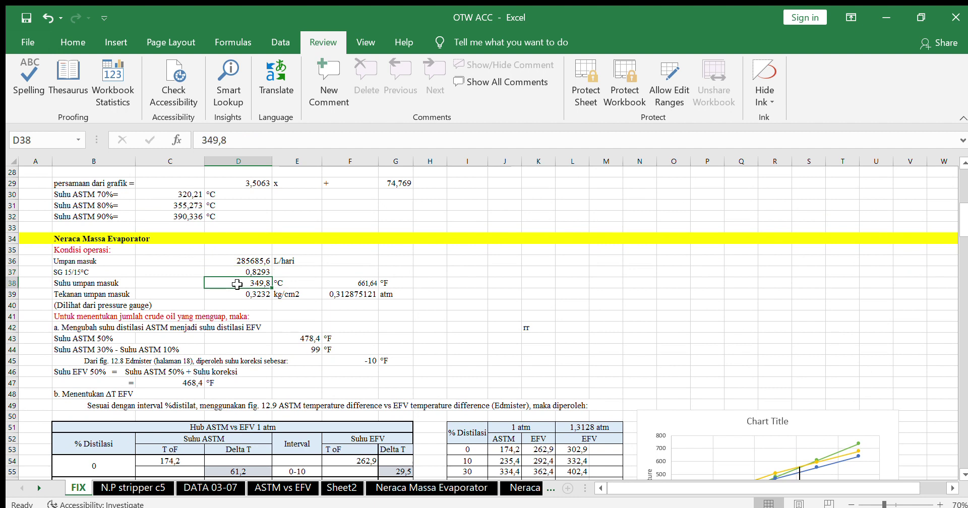
left_click(237, 294)
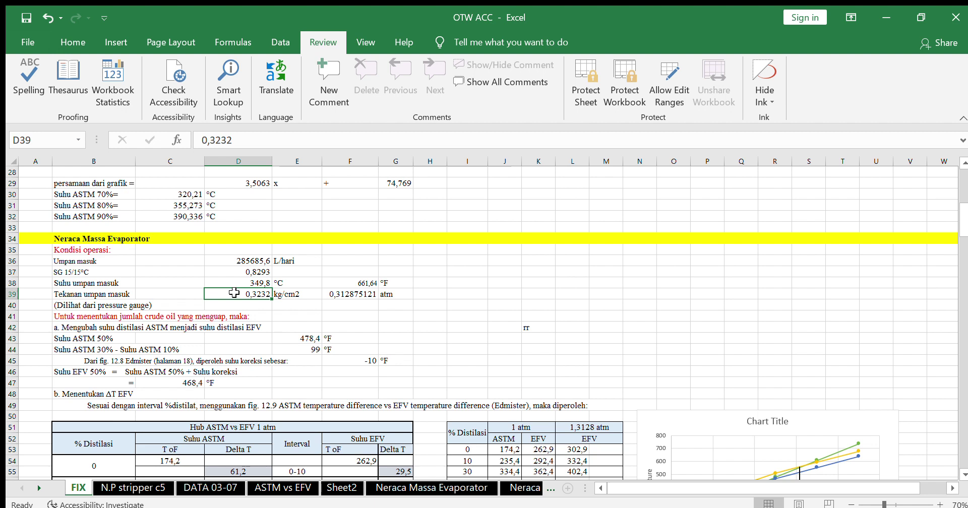
left_click(292, 283)
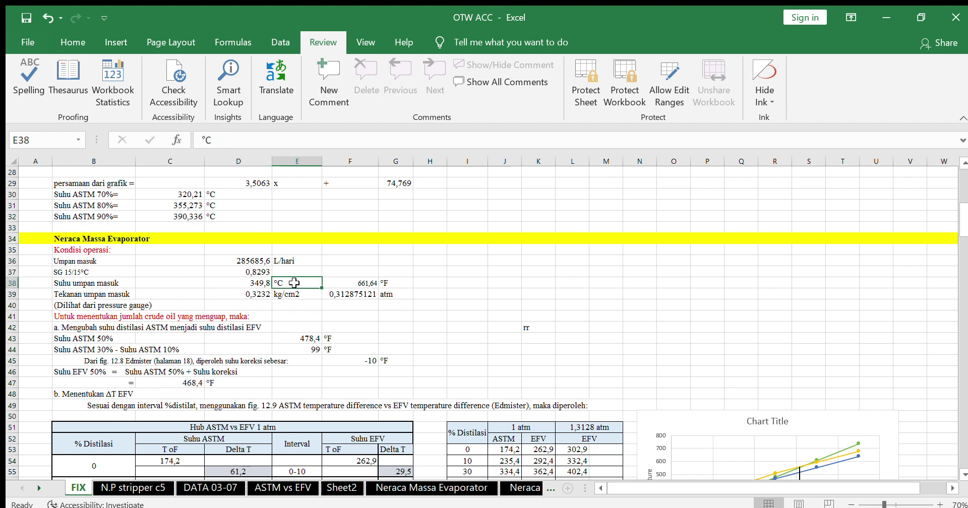
left_click(355, 283)
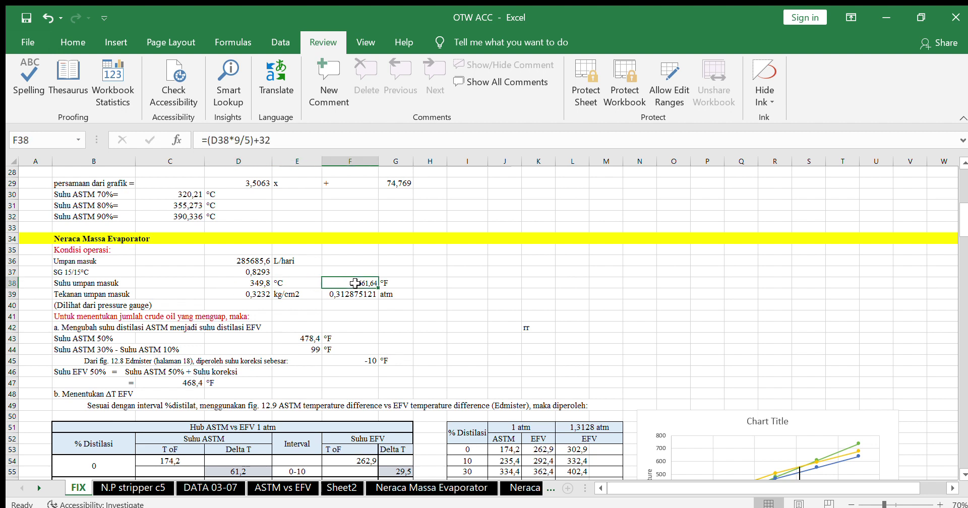
left_click(310, 296)
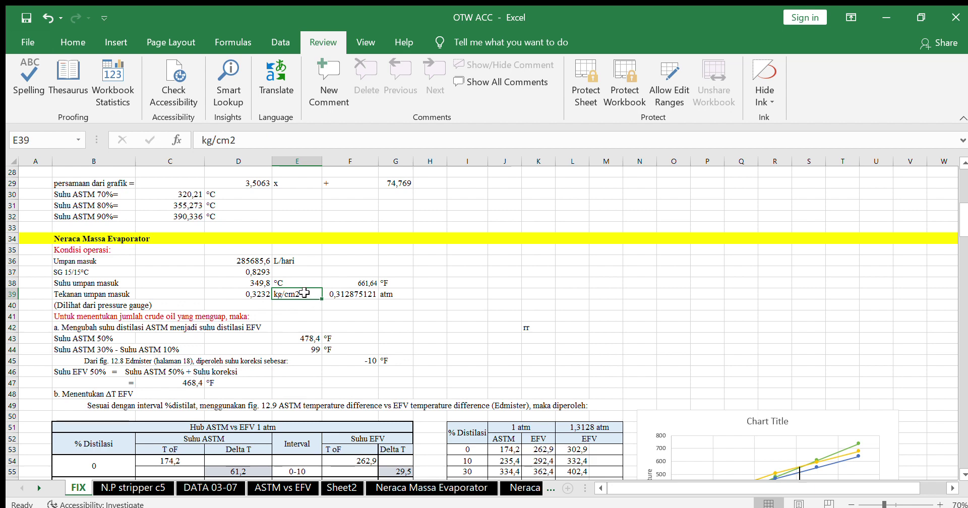
left_click(341, 295)
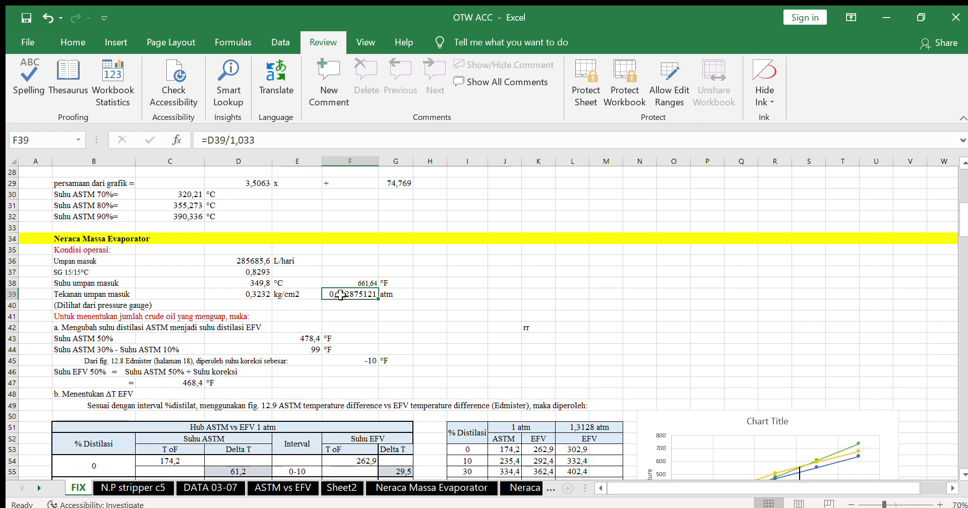
- Inspect the formulas for the ASTM 50% temperature and the ASTM 30% to 10% difference, checking which distillation data cells they reference
scroll(341, 295, "down", 1)
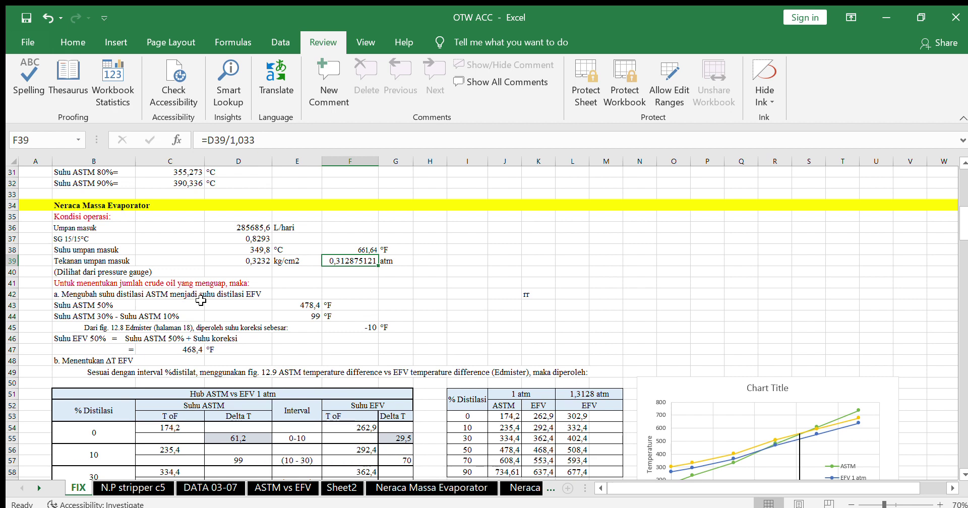
double_click(293, 305)
scroll(294, 305, "up", 2)
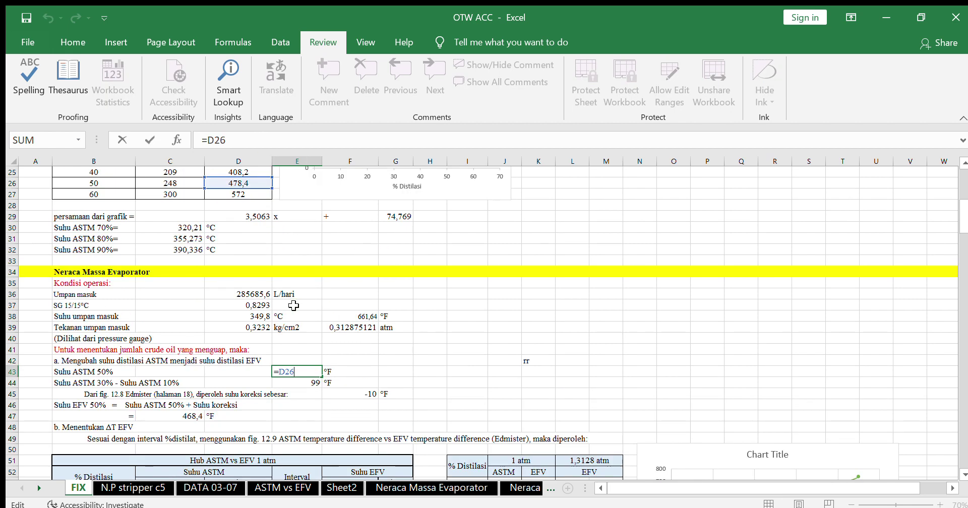
scroll(293, 306, "up", 1)
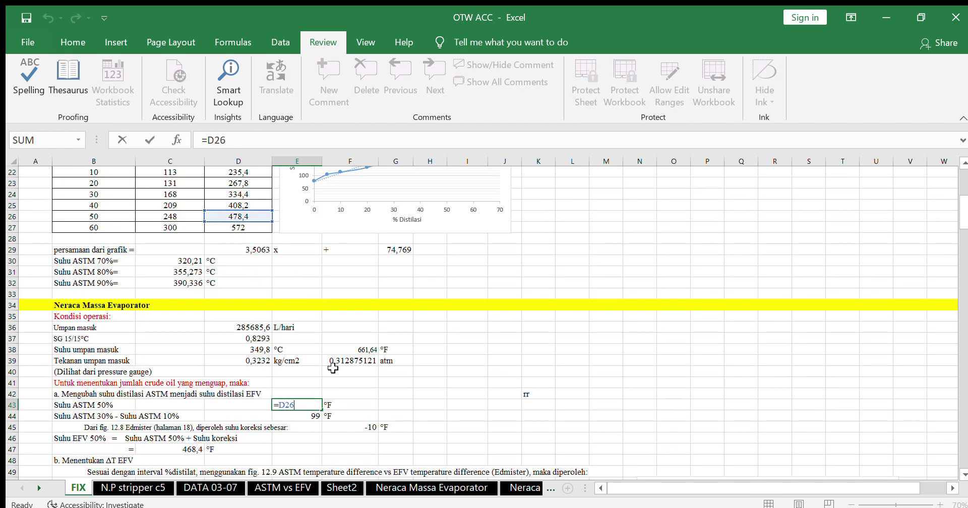
key("Return")
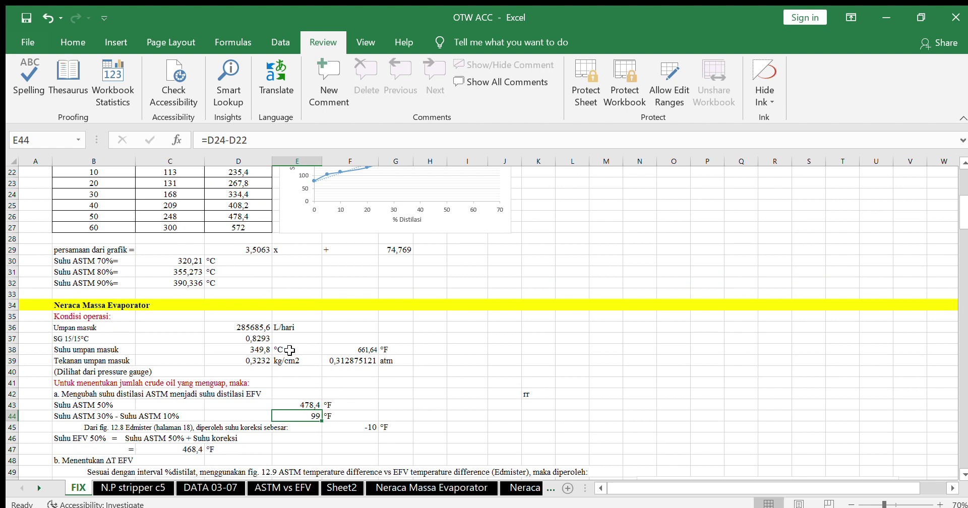
double_click(297, 414)
scroll(298, 406, "up", 1)
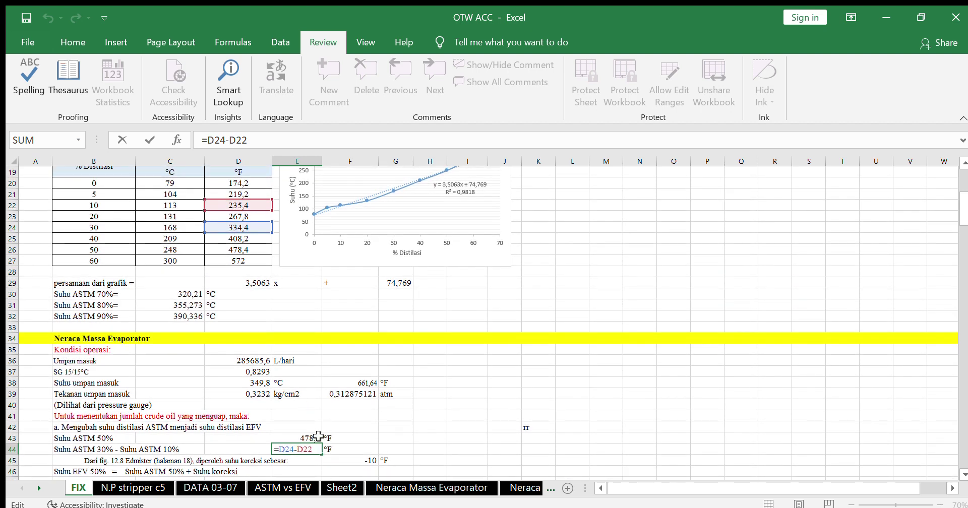
key("Return")
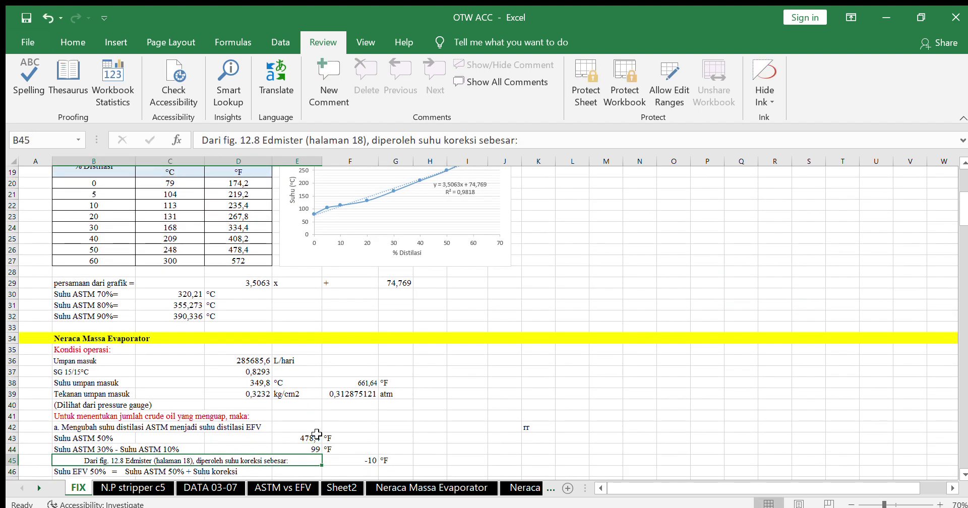
- Review the correction temperature taken from Edmister fig. 12.8 and its description in row 45
scroll(317, 435, "down", 3)
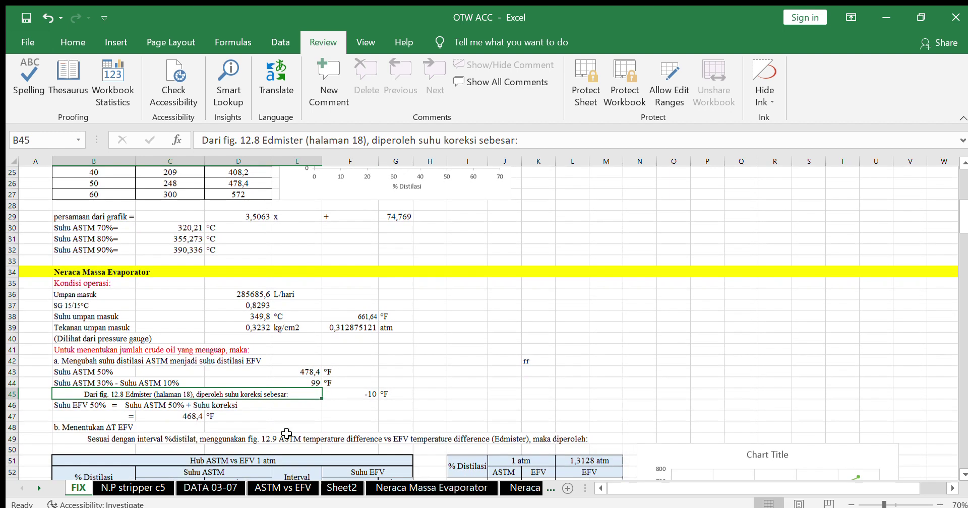
scroll(277, 412, "down", 1)
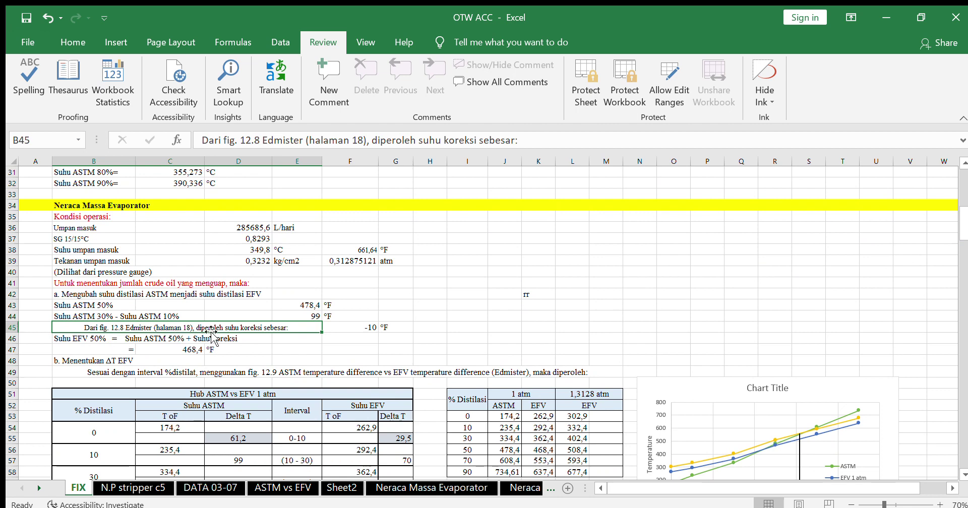
left_click(346, 326)
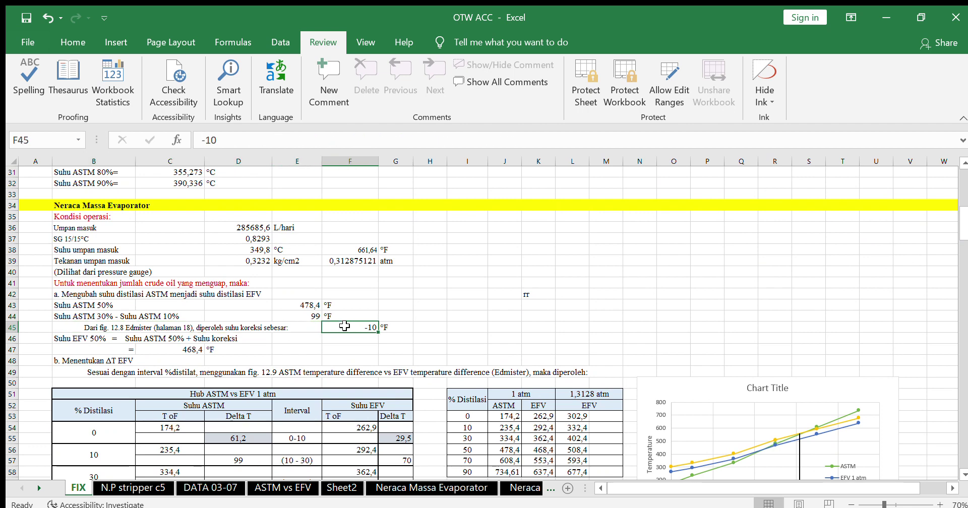
left_click(105, 327)
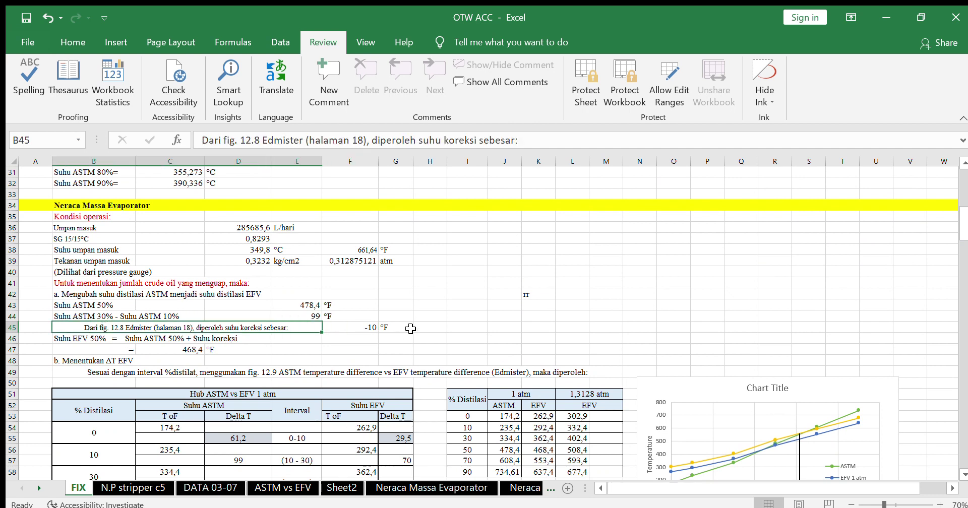
left_click(426, 329)
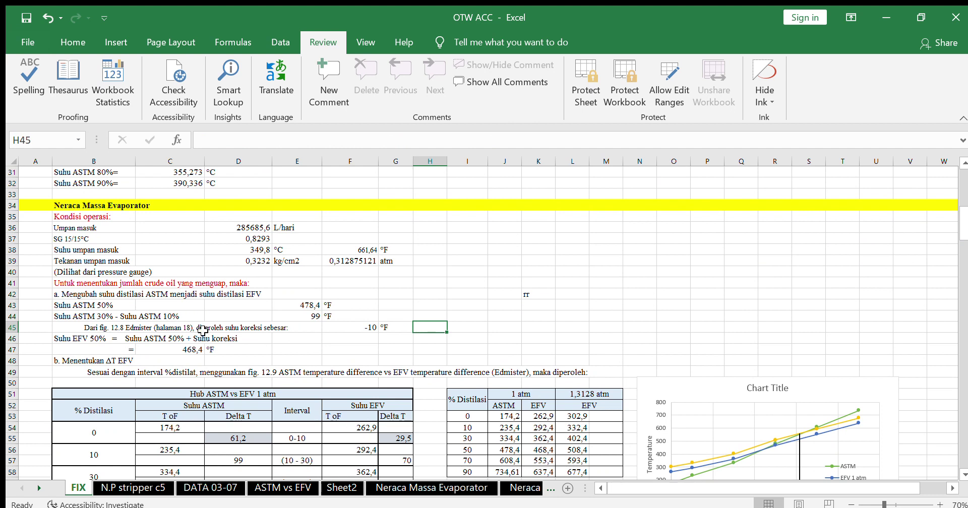
- Examine the EFV 50% equation and inspect the formula that adds the correction temperature to the ASTM 50% temperature
left_click(125, 340)
left_click(164, 342)
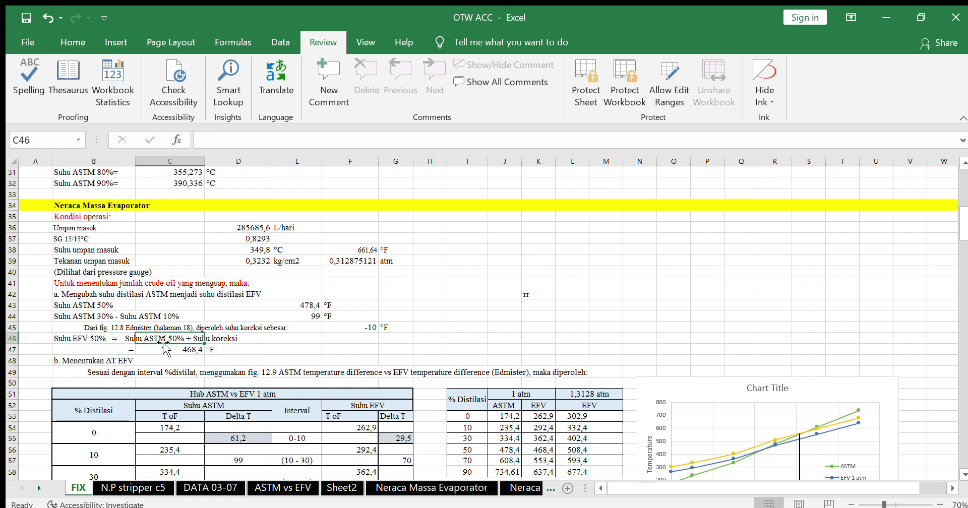
left_click(235, 340)
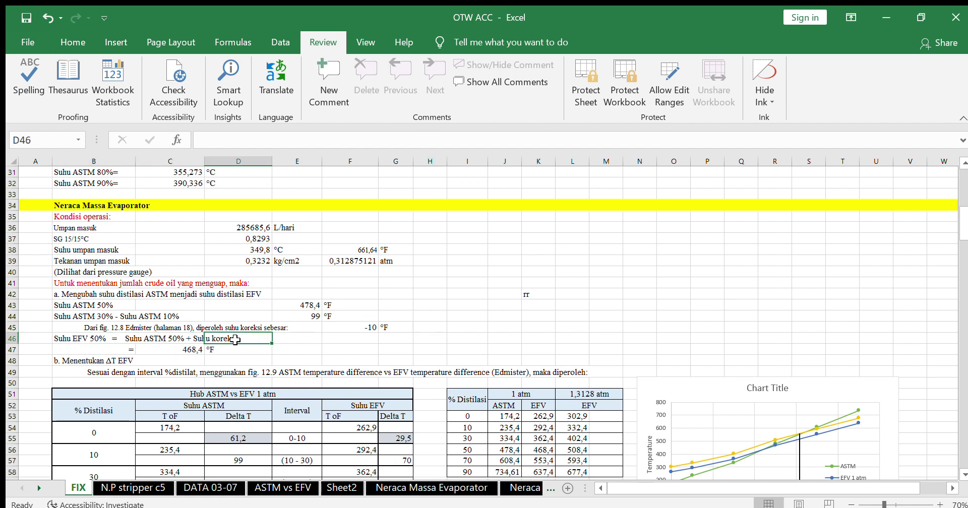
left_click_drag(57, 338, 222, 338)
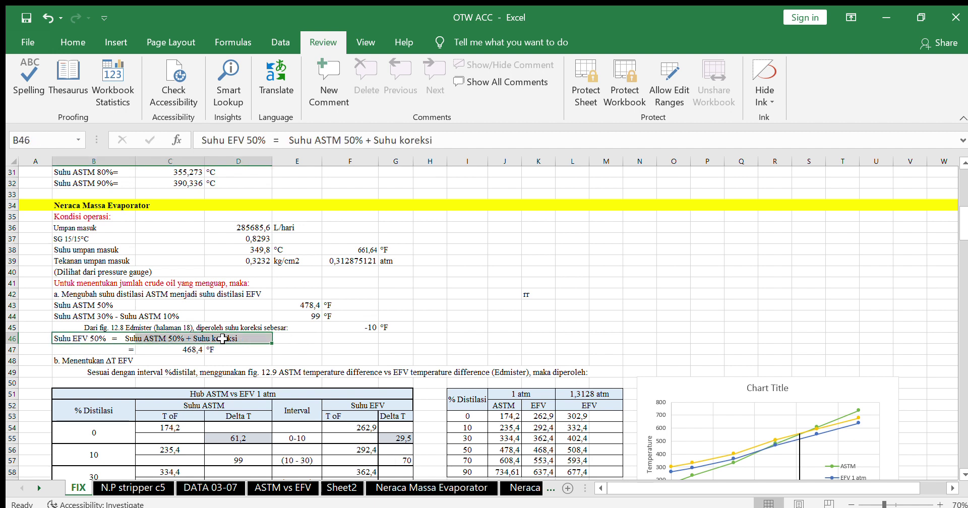
left_click(295, 338)
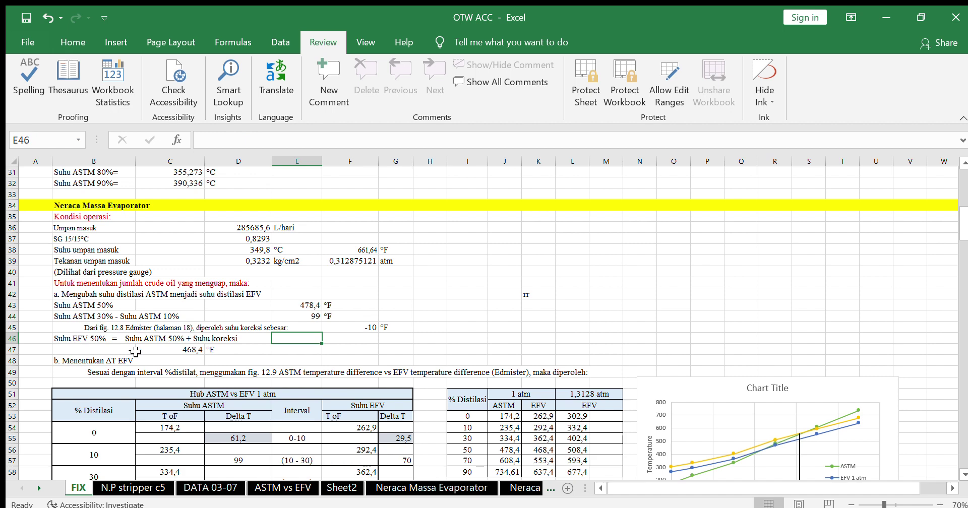
scroll(137, 352, "down", 1)
left_click(168, 315)
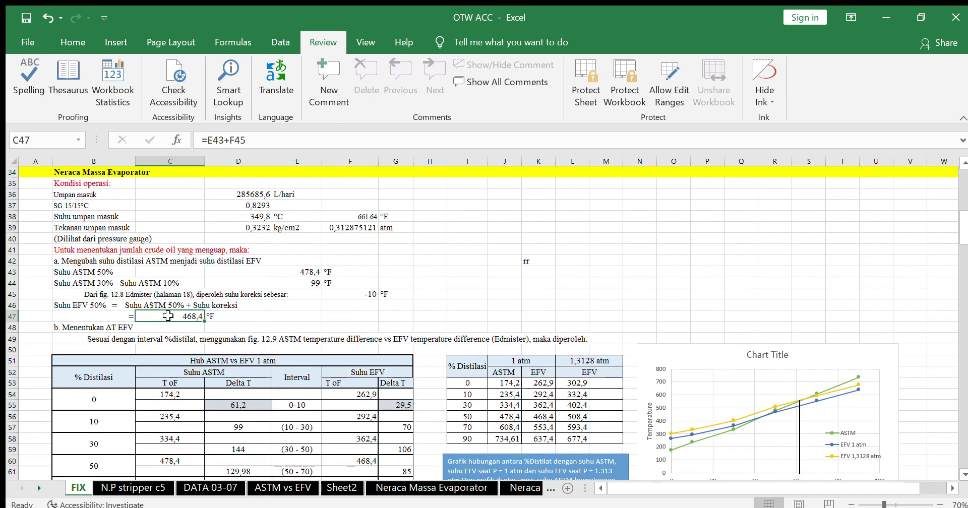
double_click(168, 315)
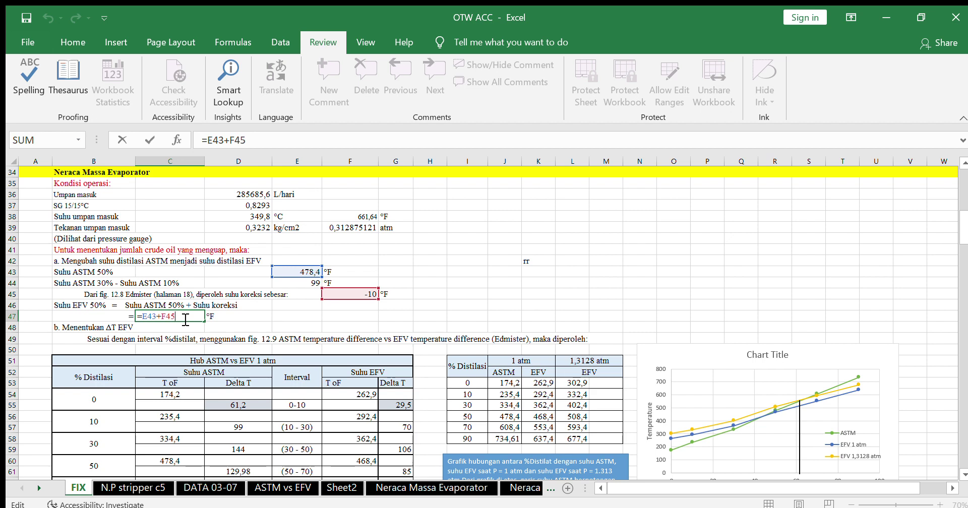
key("Return")
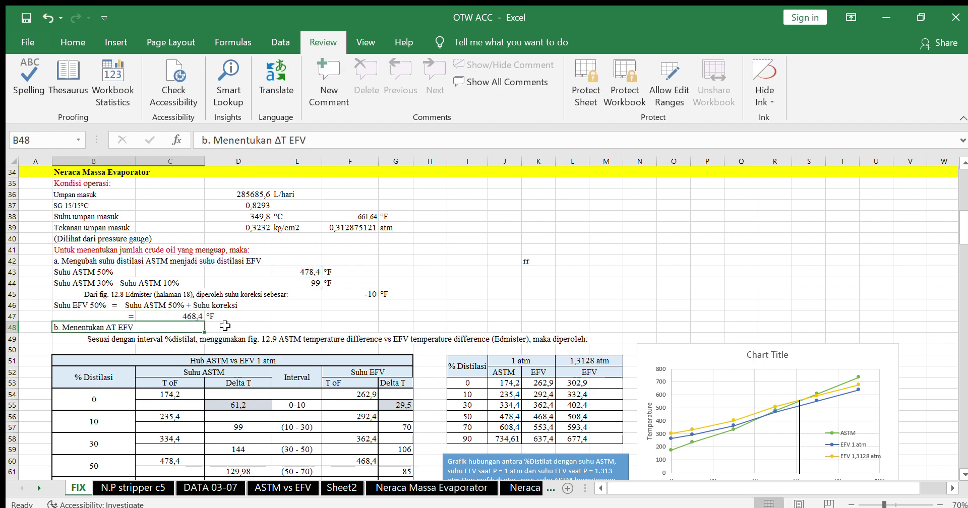
- Review the ASTM temperature column of the ASTM vs EFV 1 atm table across the distillation percentages
scroll(222, 329, "down", 3)
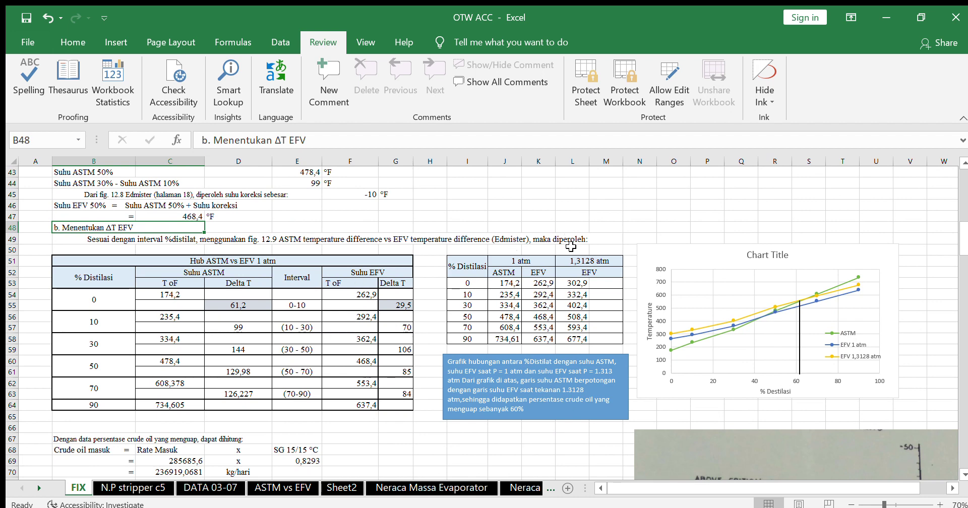
scroll(318, 324, "down", 1)
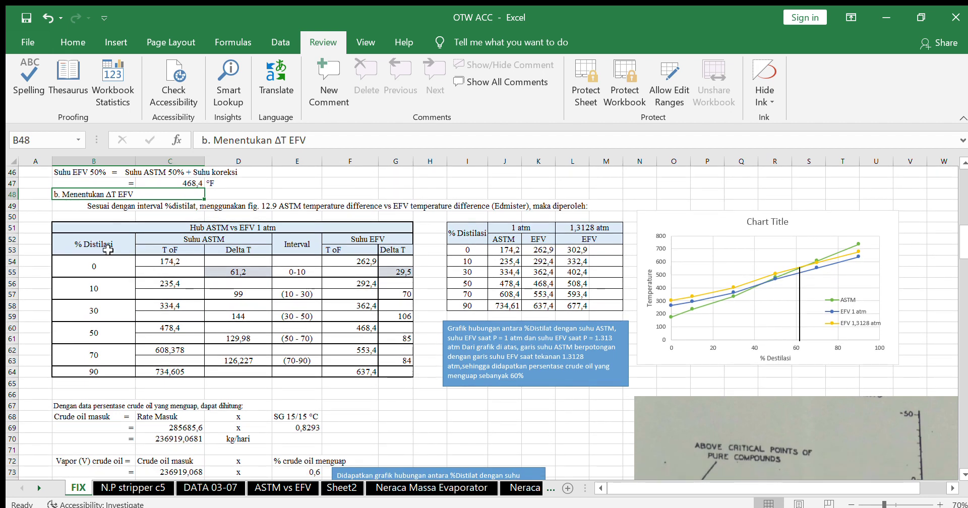
left_click(189, 261)
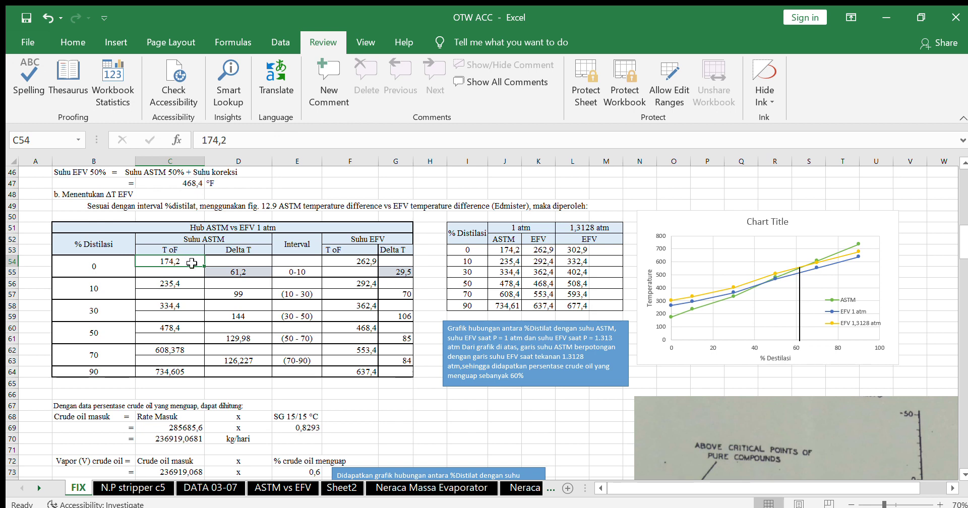
left_click_drag(190, 261, 181, 371)
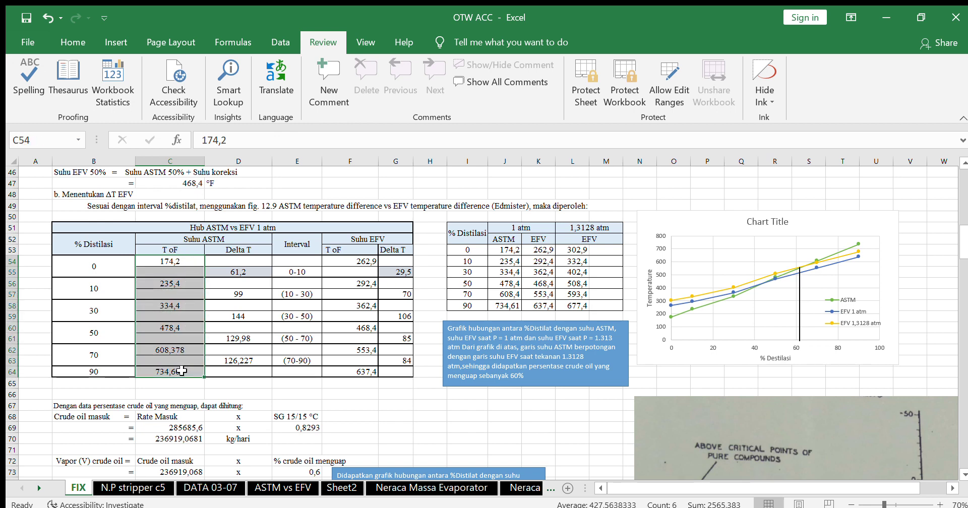
left_click(240, 394)
left_click(172, 283)
left_click(179, 305)
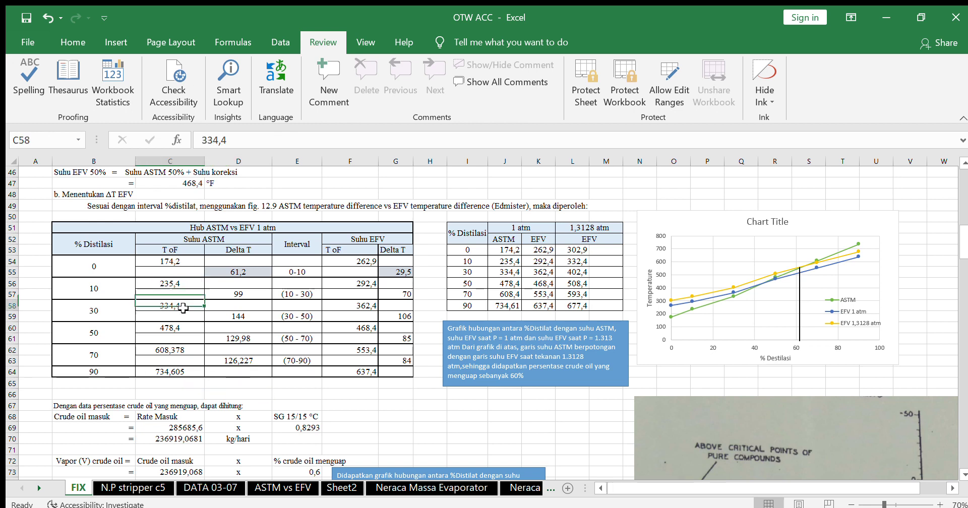
left_click(183, 329)
left_click(179, 349)
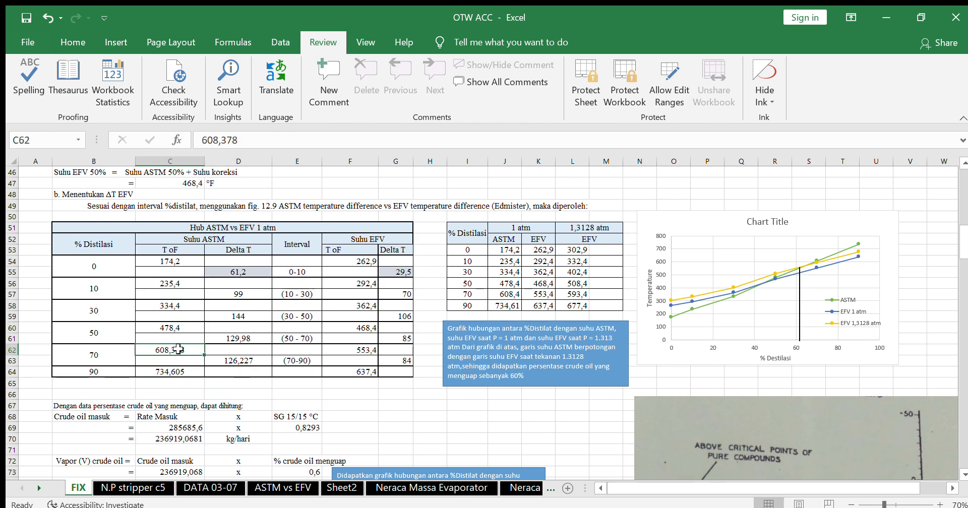
- Check the 0% ASTM temperature entry in the ASTM vs EFV table against the °F value in the crude oil distillation data
left_click(188, 265)
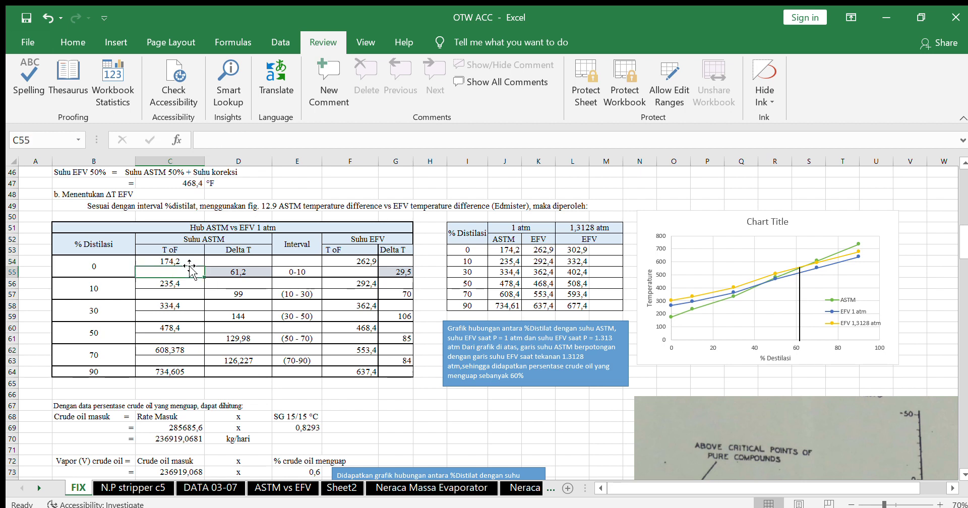
double_click(192, 265)
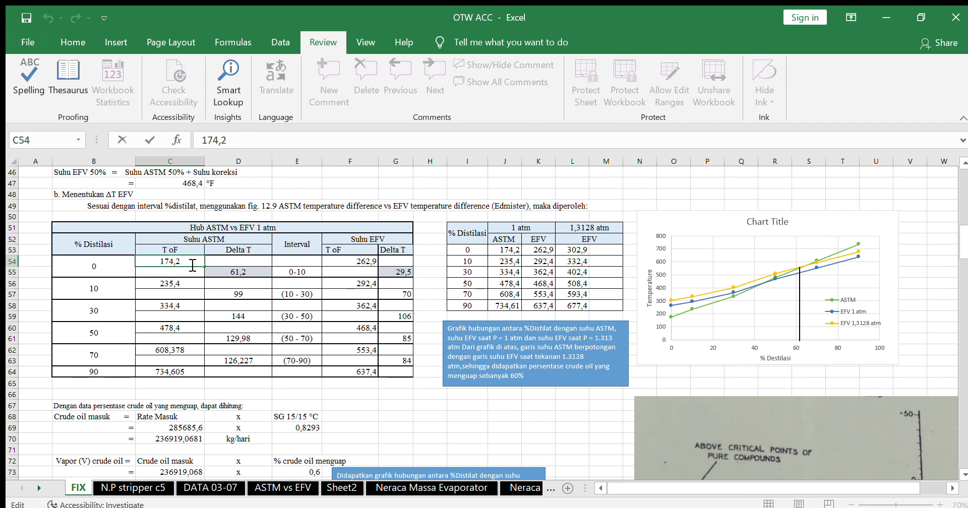
key("Return")
scroll(191, 263, "up", 7)
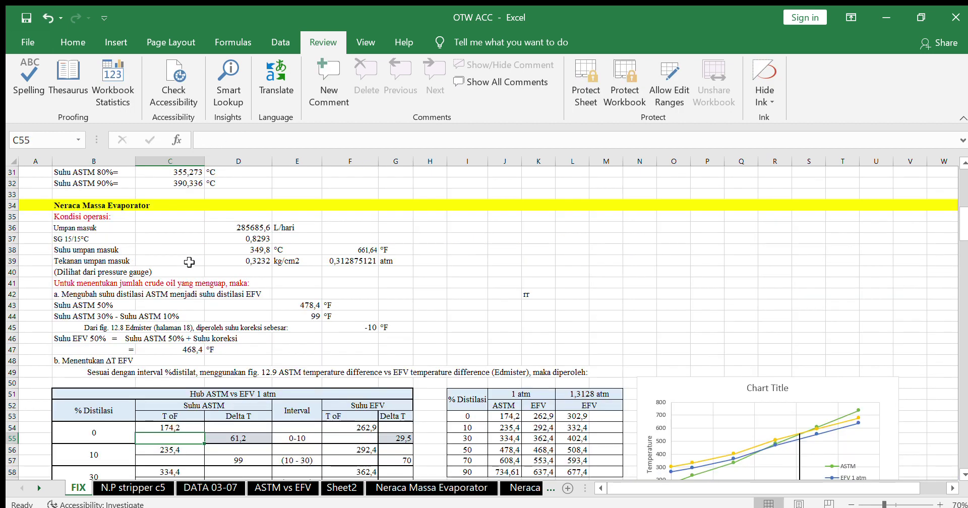
scroll(189, 262, "up", 3)
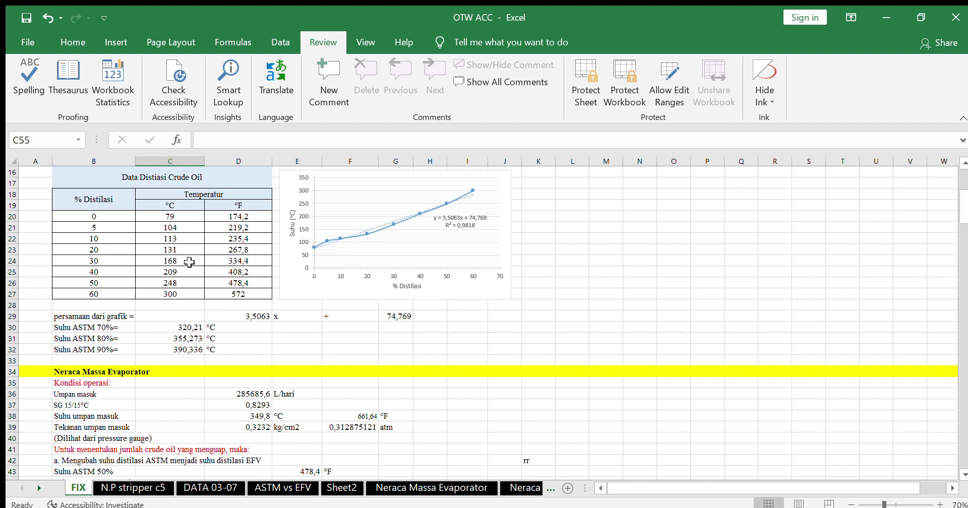
left_click(265, 216)
scroll(239, 289, "down", 1)
scroll(240, 289, "down", 8)
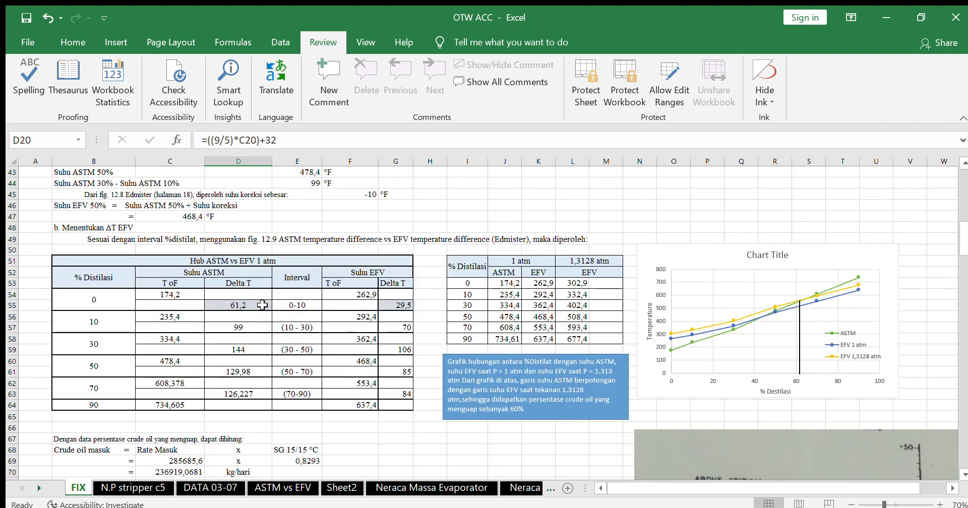
- Inspect the ASTM Delta T formulas for the 0-10, 10-30 and 30-50 intervals and the EFV temperature entry at 0%
double_click(260, 305)
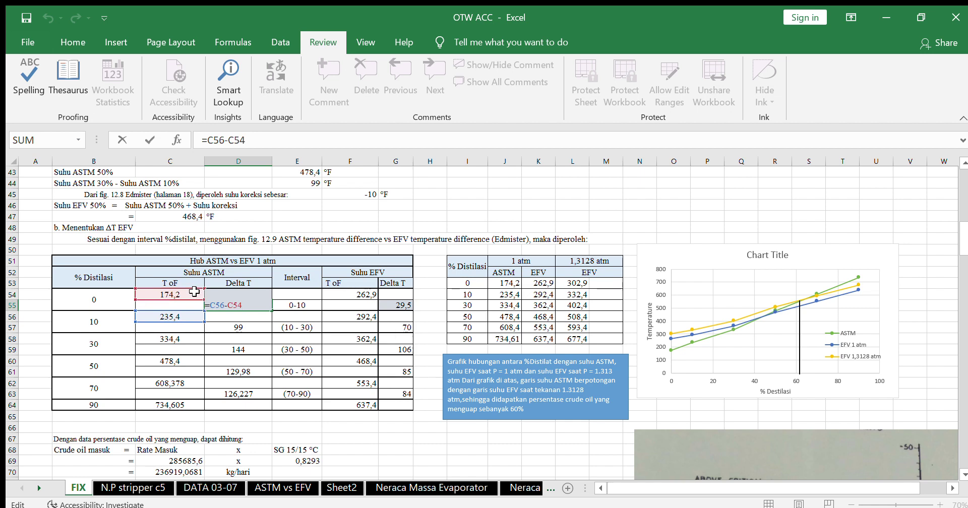
key("Return")
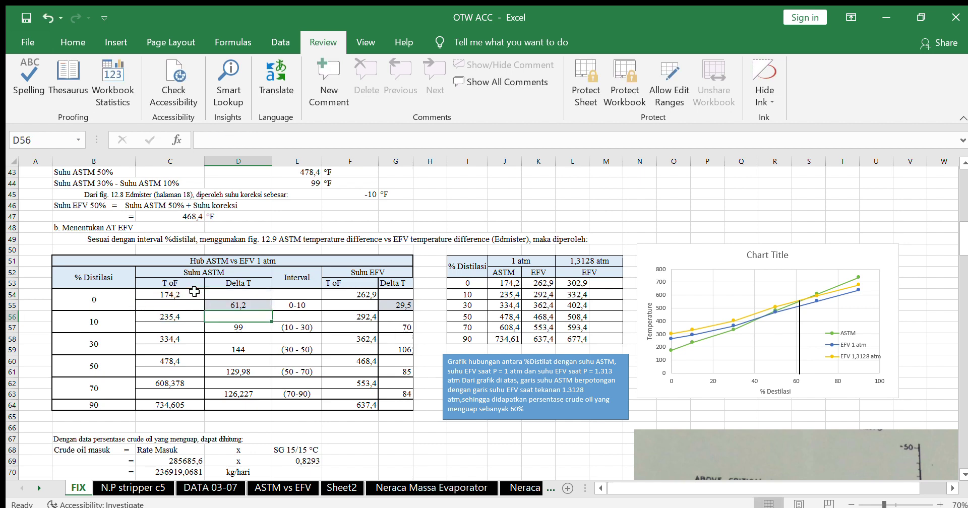
left_click(255, 328)
type("=C58-C56")
key("Return")
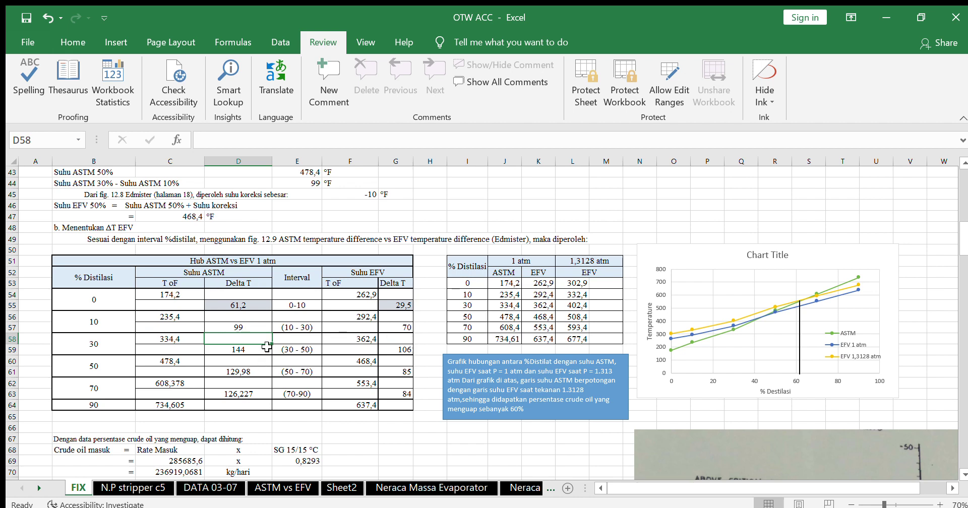
double_click(265, 349)
key("Return")
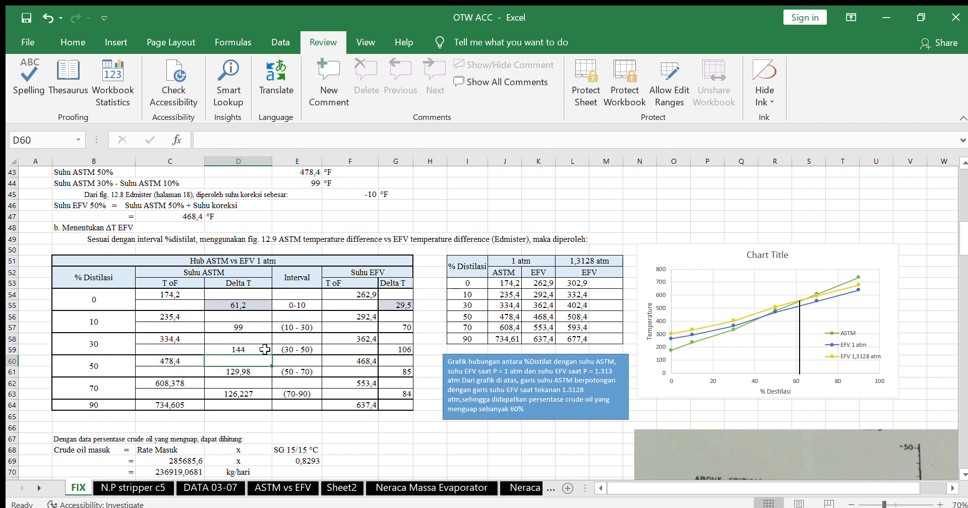
double_click(345, 295)
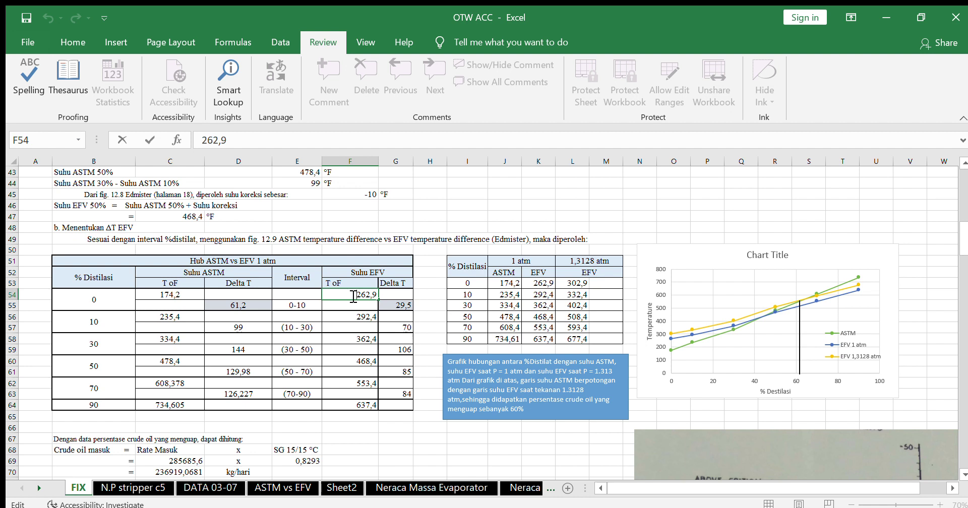
key("Return")
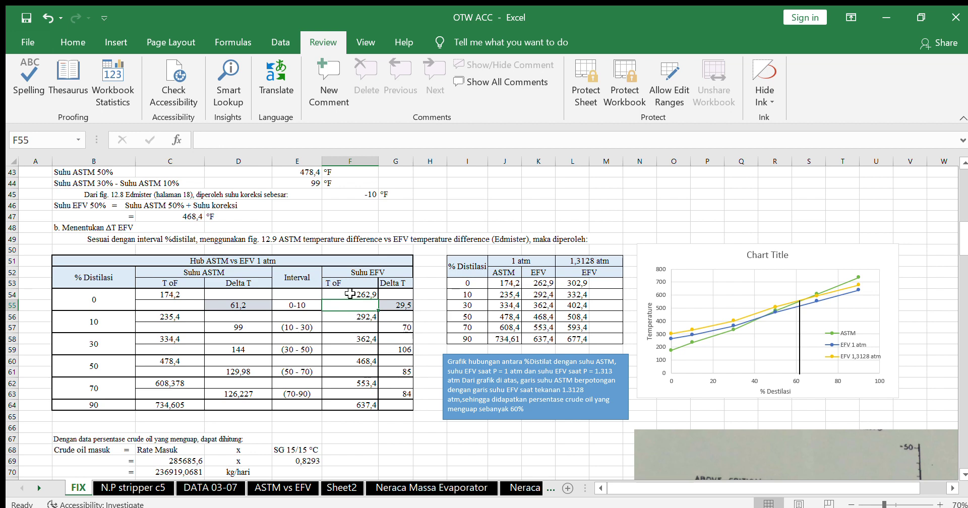
- Inspect the EFV Delta T formulas for the 0-10 and 10-30 intervals in the ASTM vs EFV 1 atm table
scroll(350, 293, "down", 1)
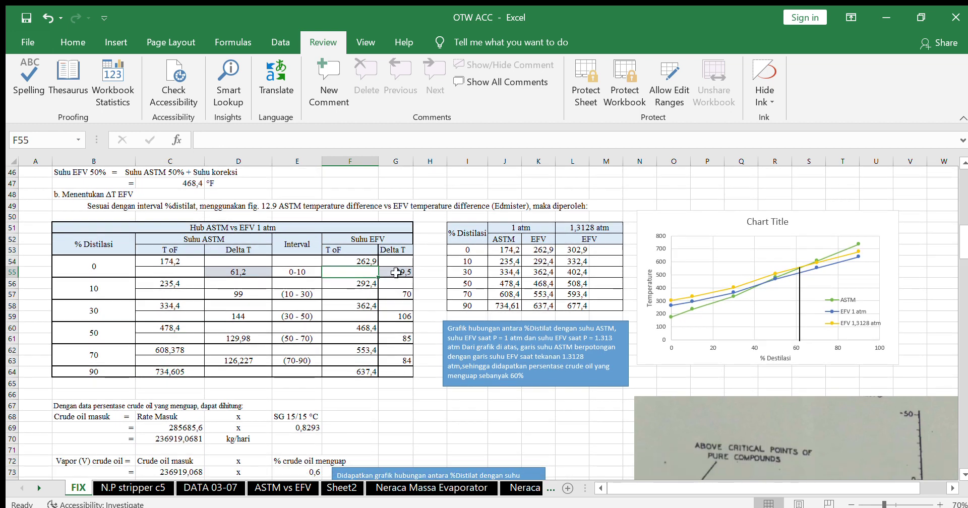
left_click(396, 273)
double_click(396, 272)
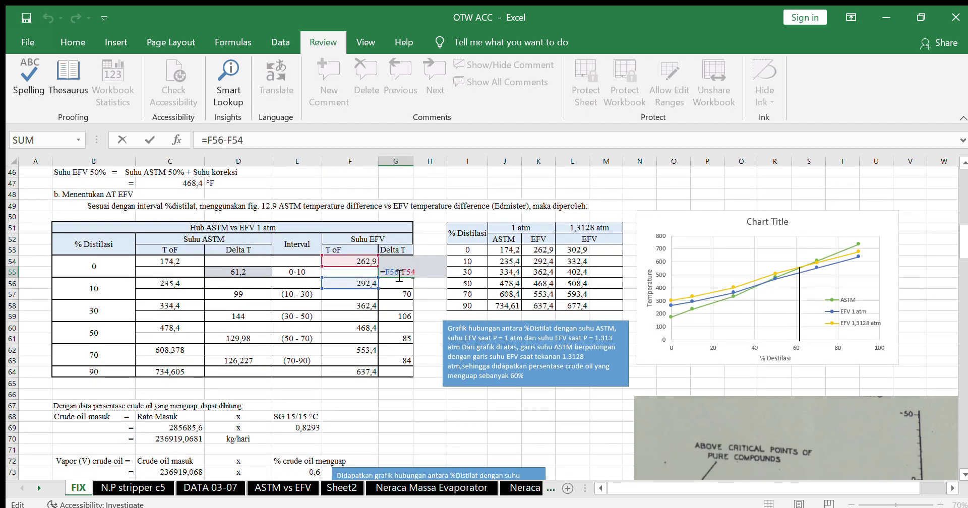
key("Return")
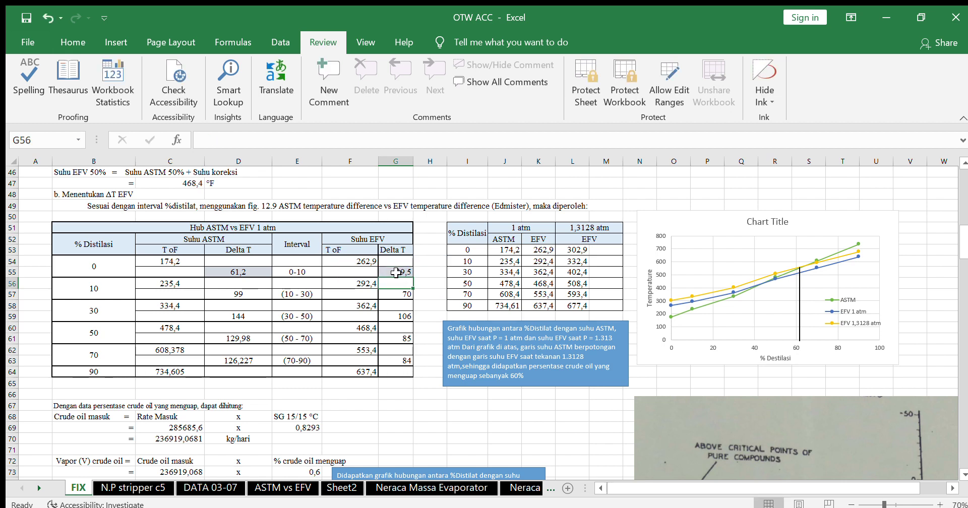
left_click(396, 294)
double_click(396, 294)
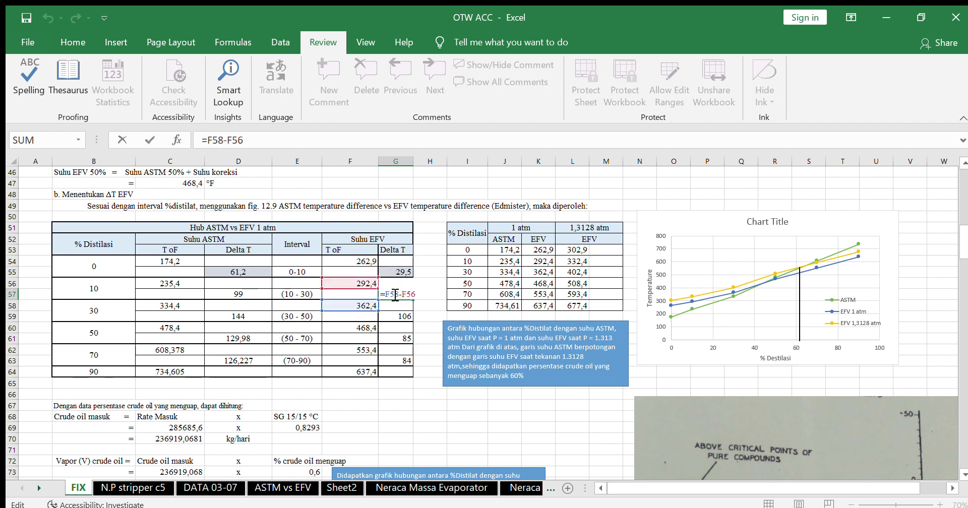
key("Return")
- Review the 0% row of the distillation summary table and inspect the EFV formula at 1,3128 atm
left_click(469, 250)
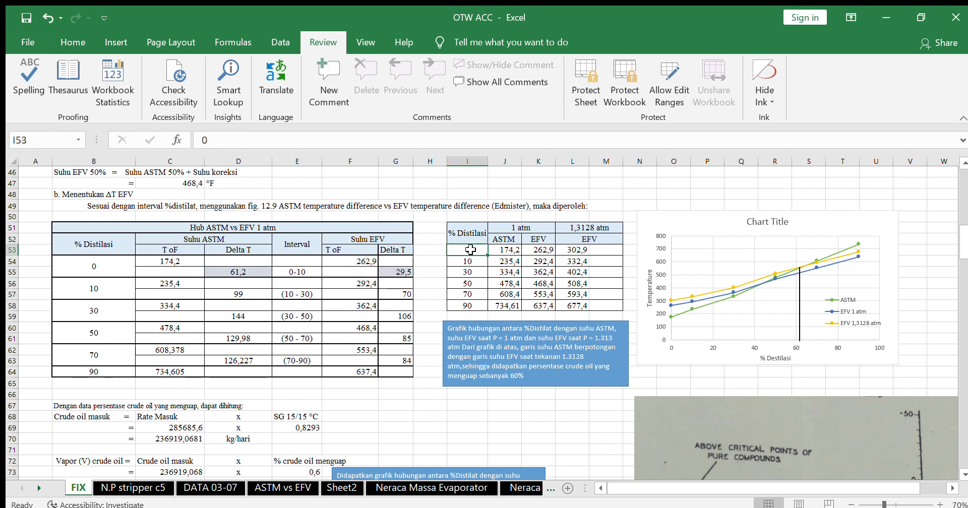
left_click(504, 249)
left_click(548, 248)
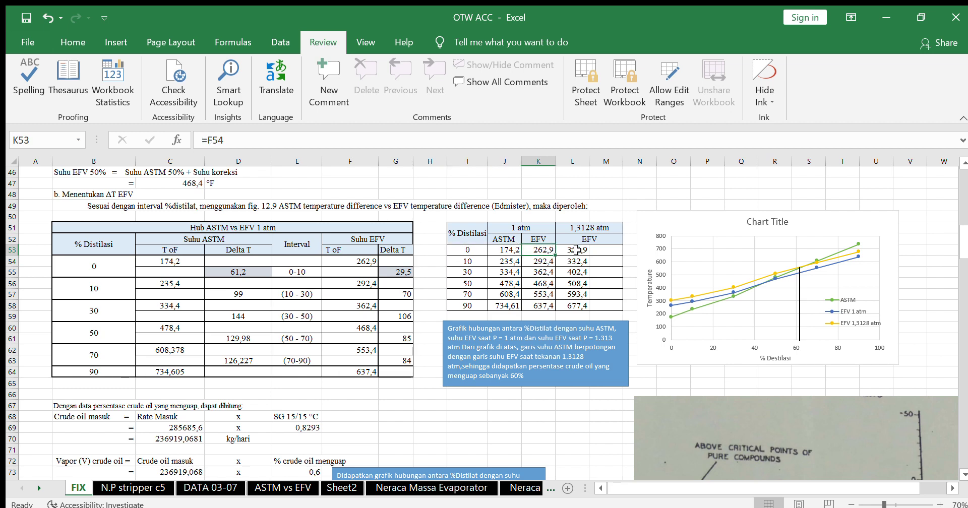
left_click(591, 253)
double_click(585, 250)
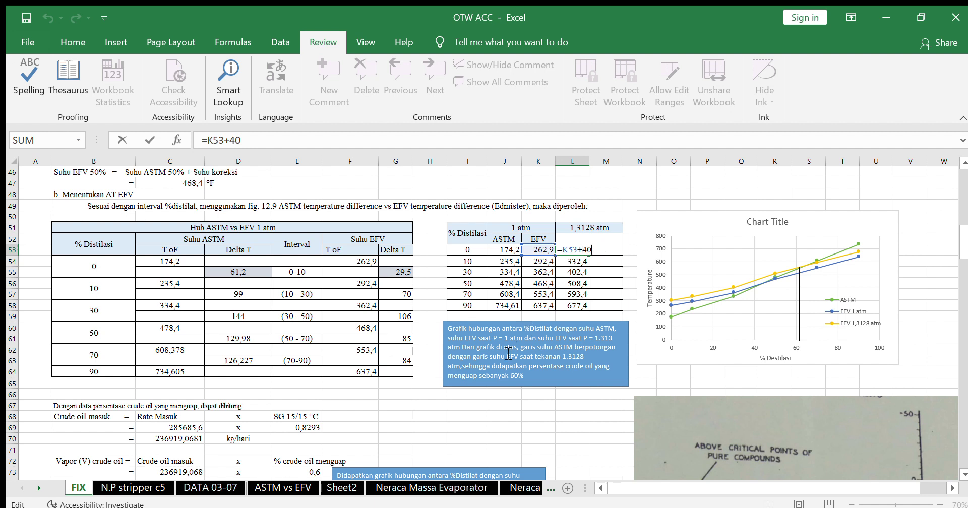
scroll(436, 420, "down", 2)
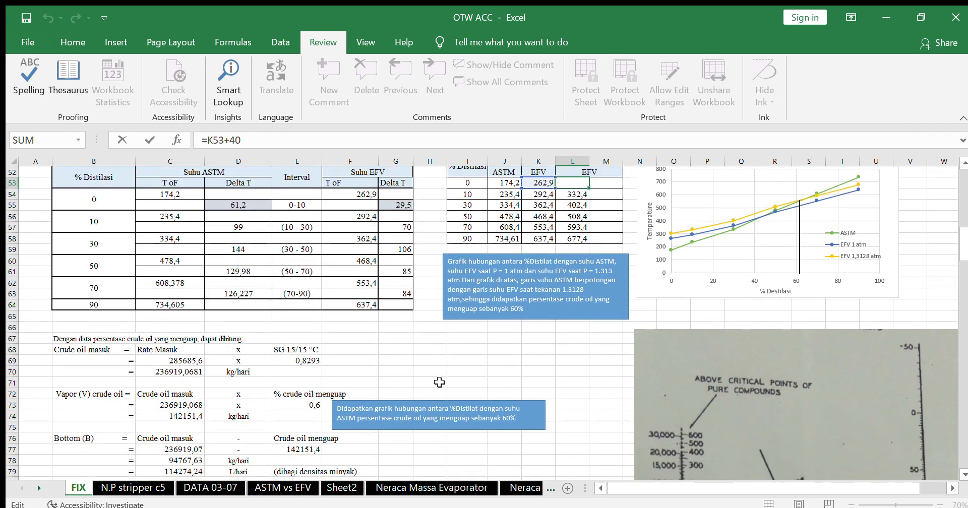
scroll(439, 385, "up", 2)
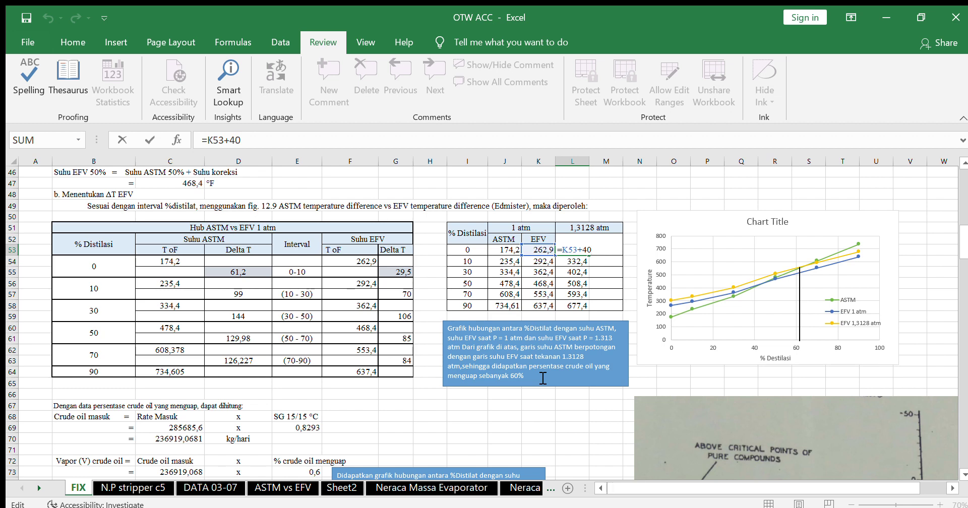
key("Return")
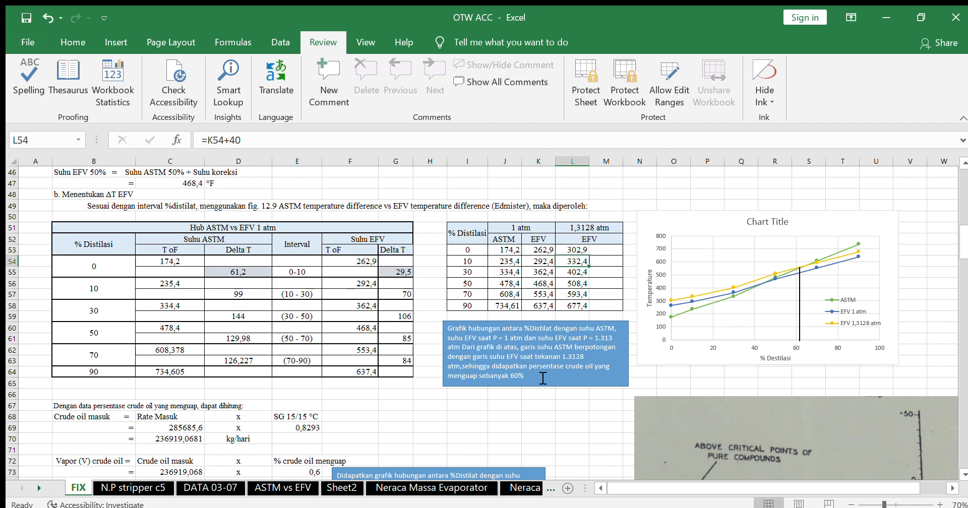
- Inspect the Rate Masuk cell reference in the Crude oil masuk calculation
scroll(333, 398, "down", 3)
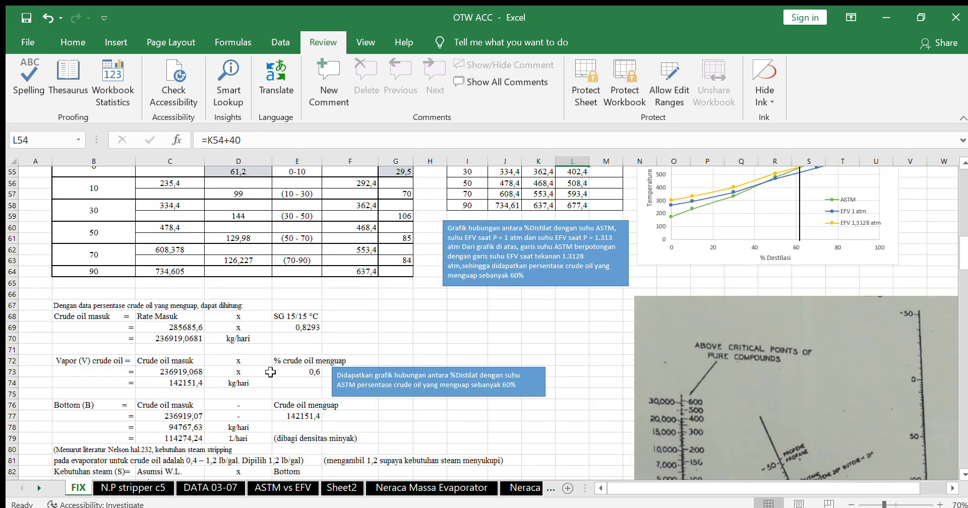
scroll(271, 372, "down", 1)
double_click(184, 295)
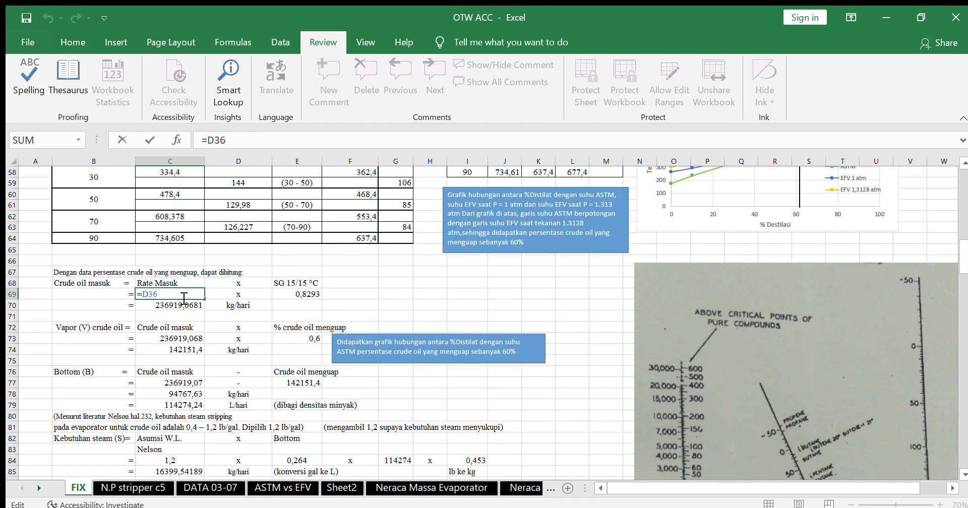
key("Return")
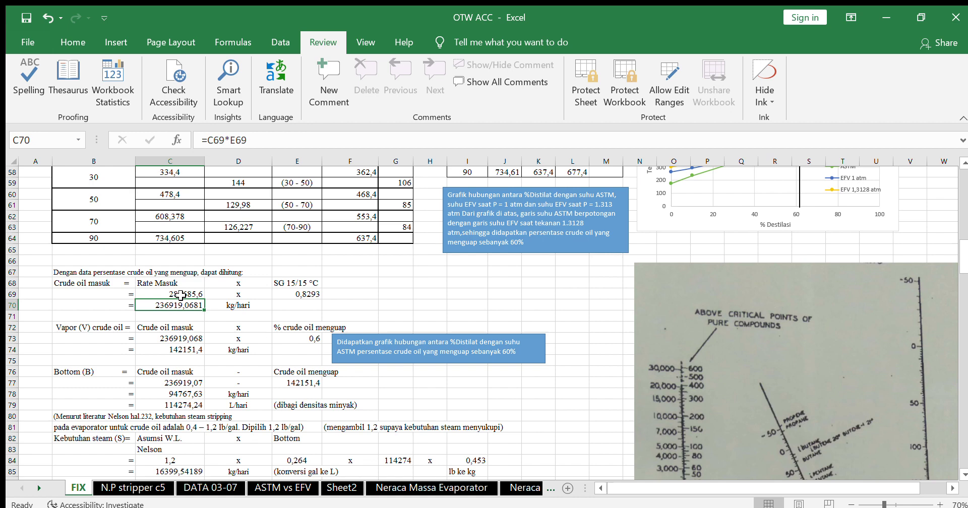
- Examine the note about the distillation graph, the chart's EFV 1,3128 atm series and its legend
scroll(406, 278, "up", 3)
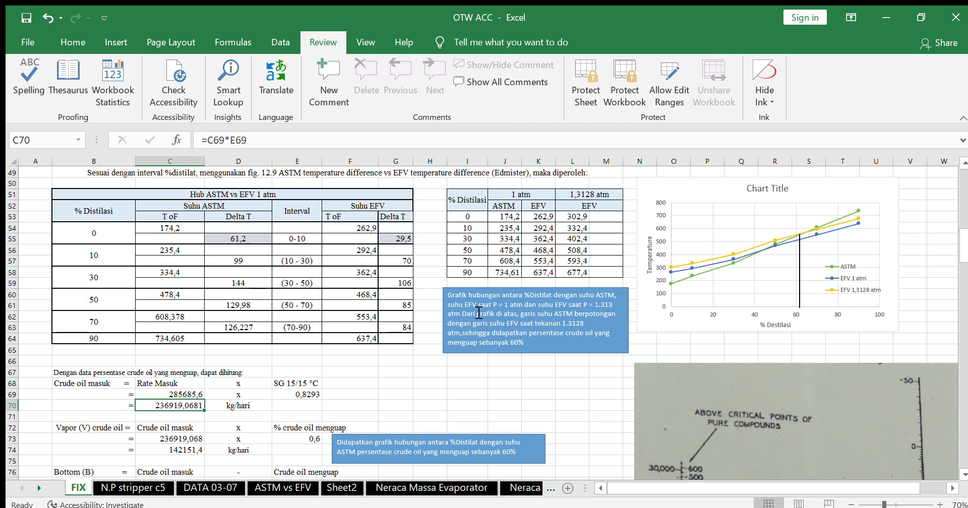
left_click(515, 308)
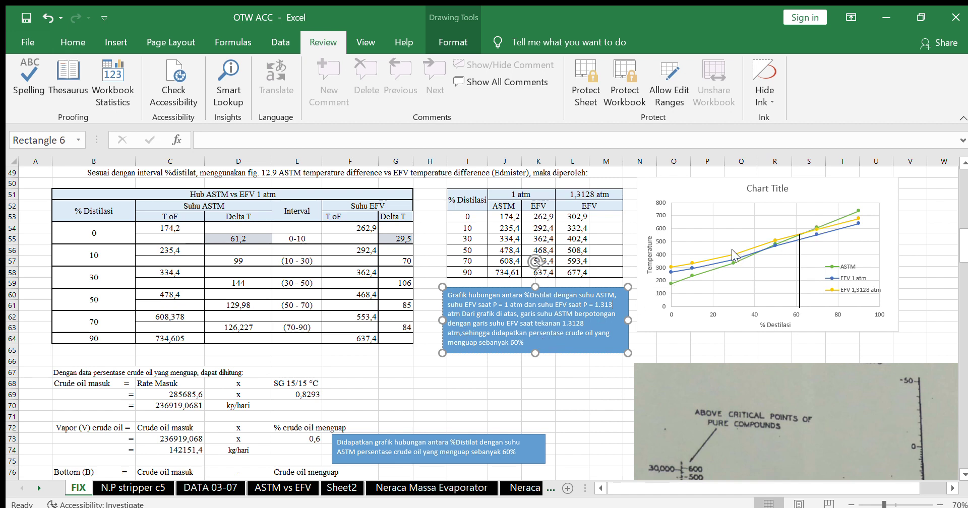
left_click(804, 237)
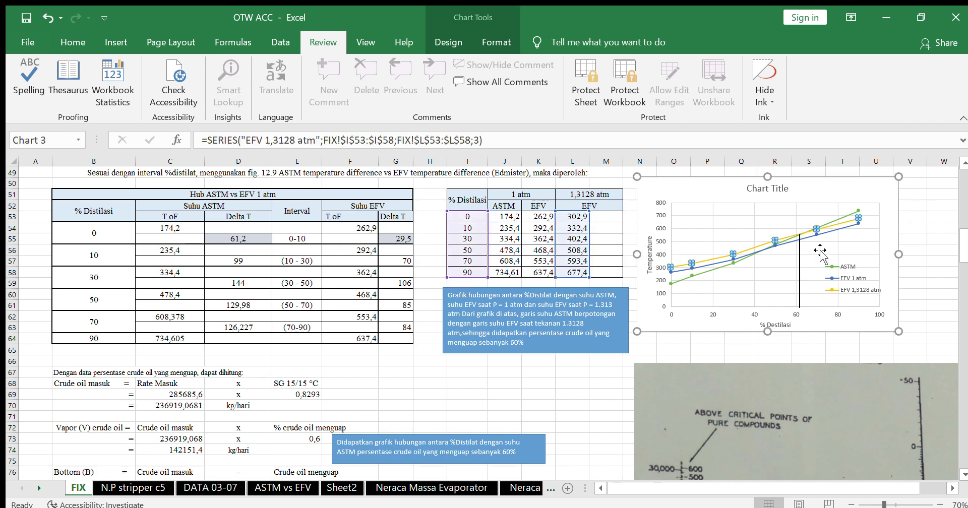
left_click(851, 267)
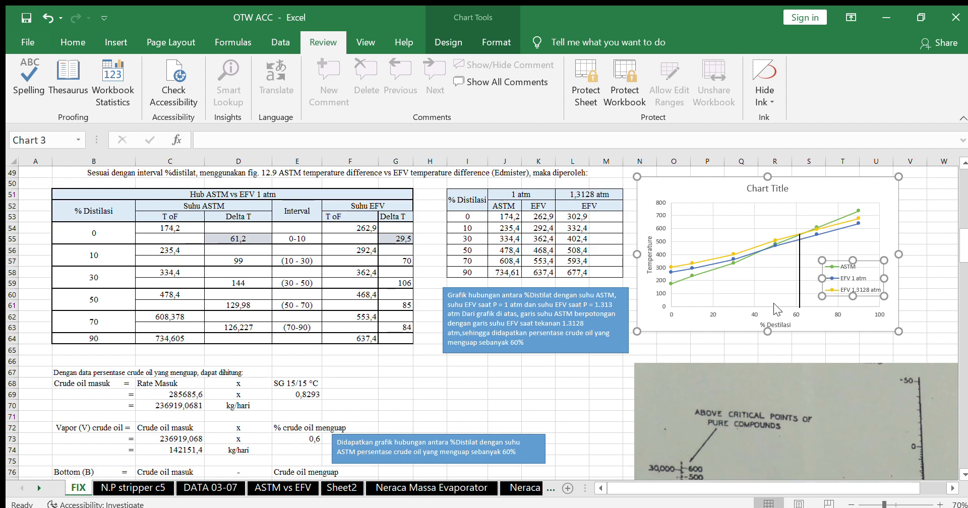
- Look over the evaporator calculations below the chart and recheck the Rate Masuk reference for incoming crude oil
scroll(565, 353, "down", 4)
scroll(492, 302, "down", 6)
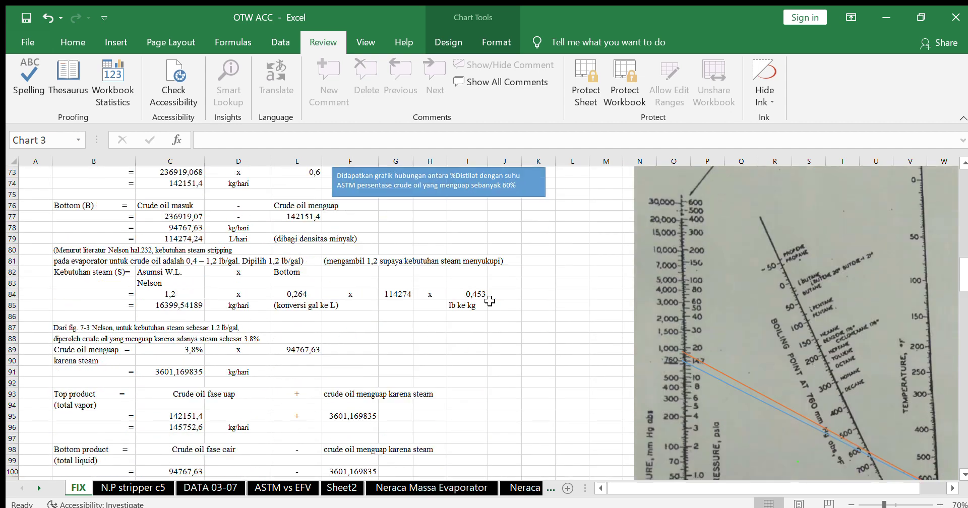
scroll(492, 303, "up", 6)
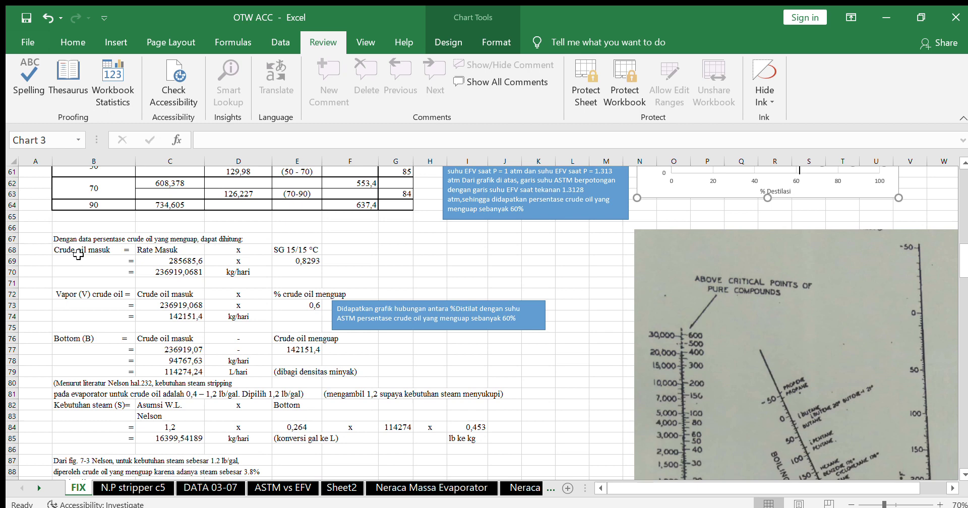
double_click(169, 262)
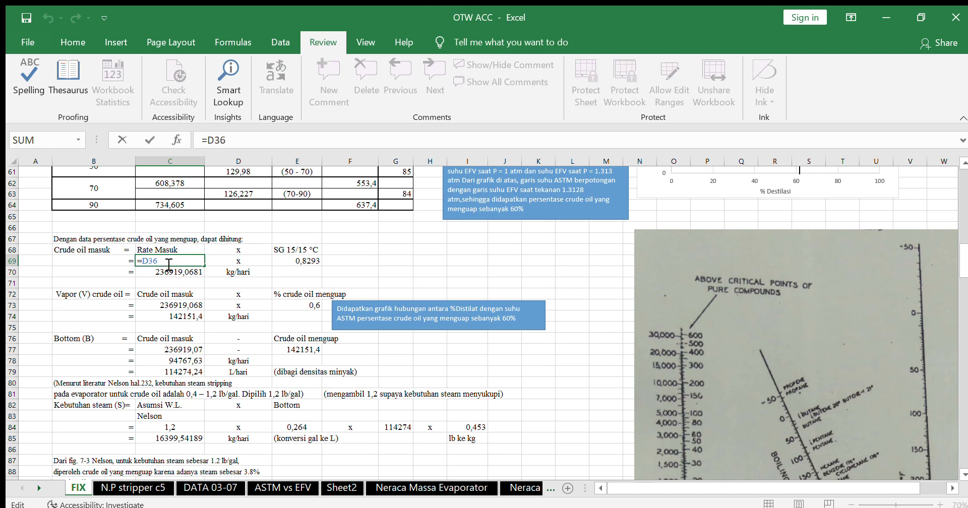
key("Return")
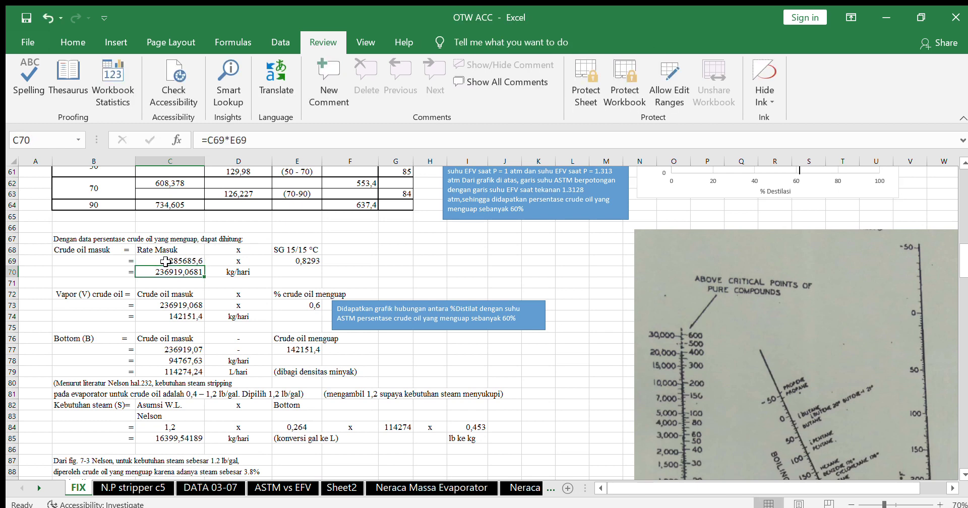
- Review the vapor and bottom calculations and check the W.L. Nelson assumption used for the steam requirement
scroll(165, 262, "down", 1)
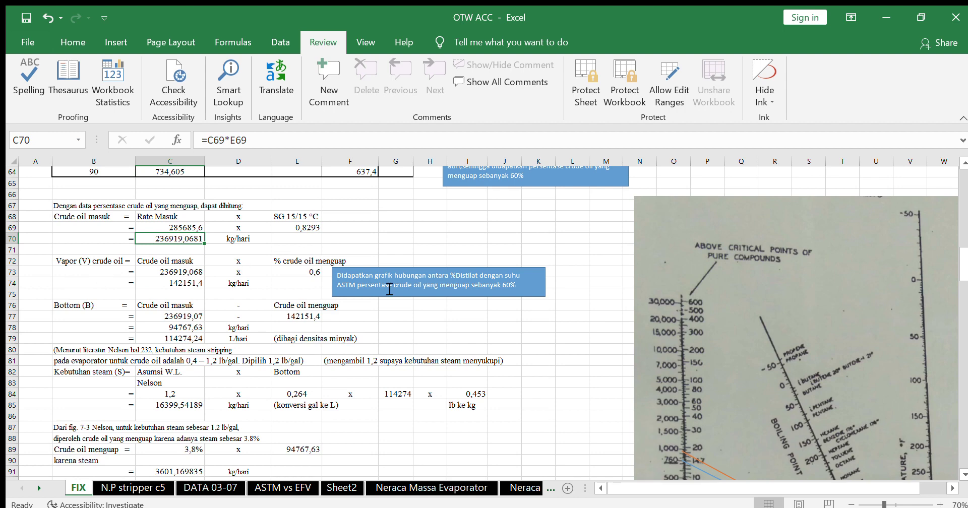
scroll(209, 343, "down", 2)
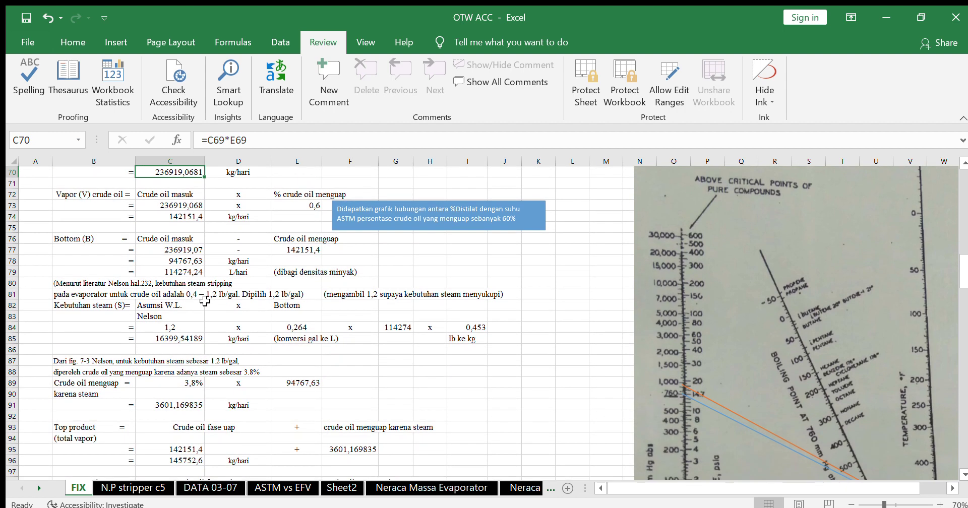
scroll(80, 303, "down", 2)
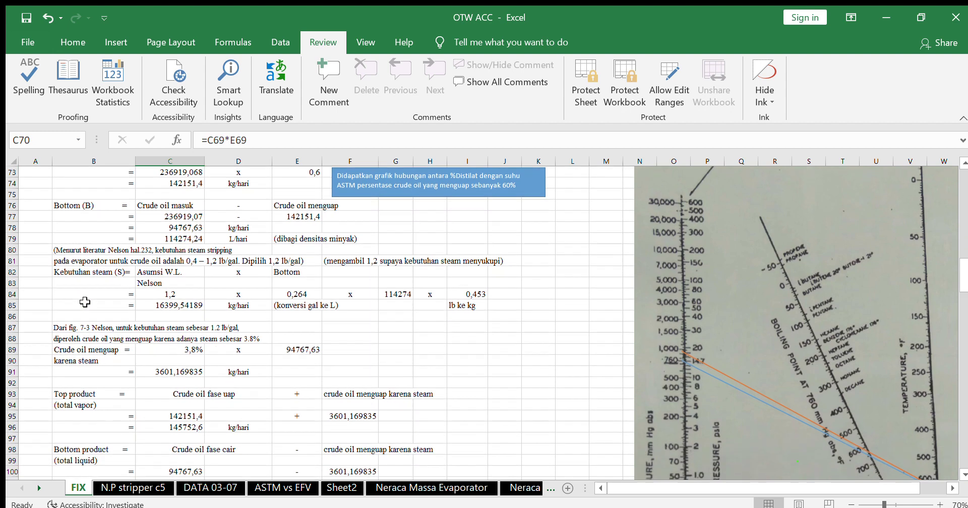
scroll(85, 301, "down", 1)
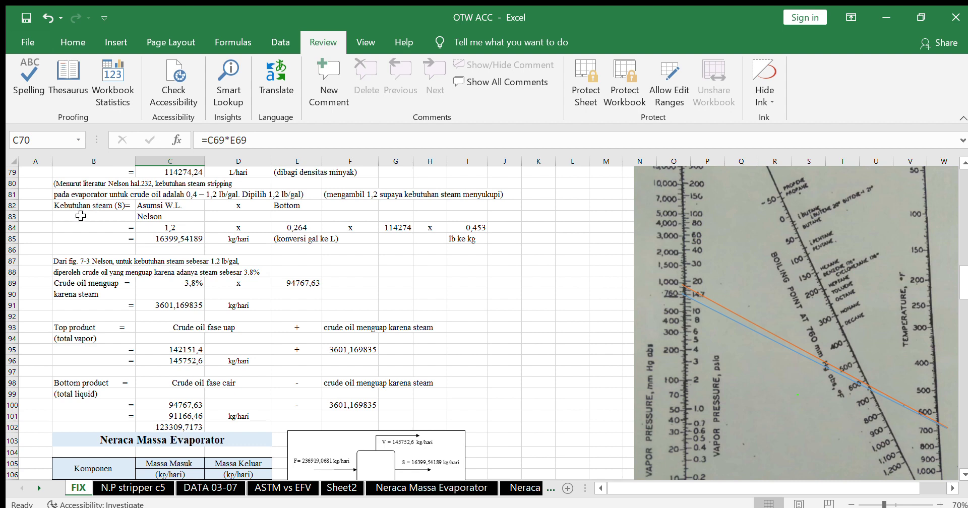
left_click(172, 202)
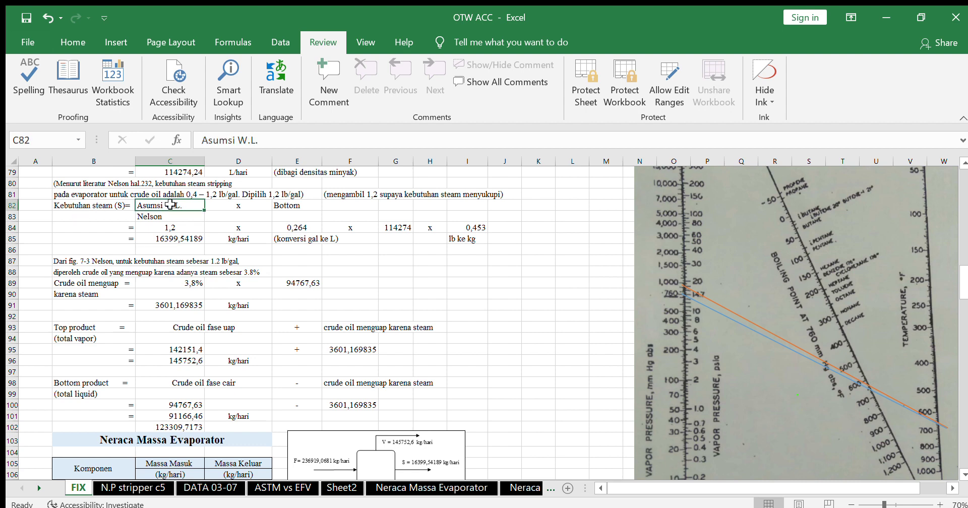
left_click(189, 228)
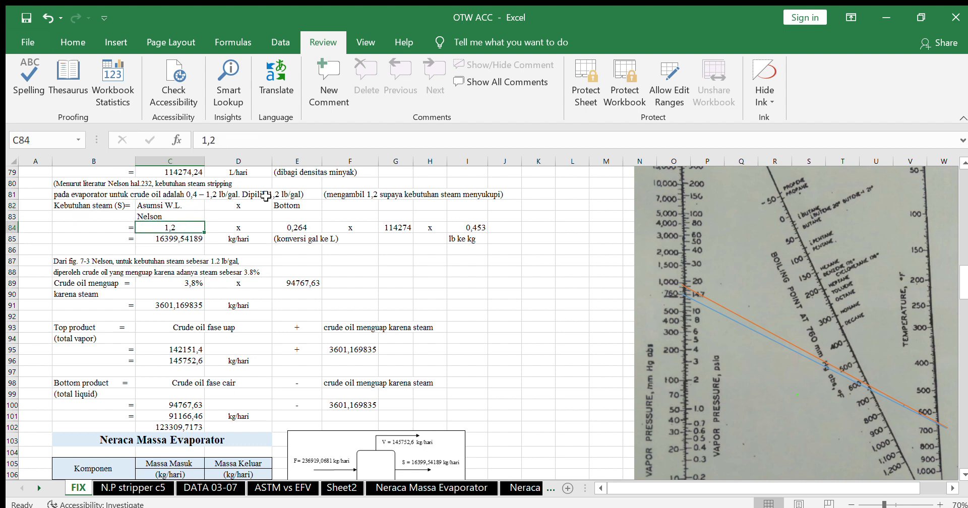
- Check the gallon-to-litre conversion factor in the steam requirement calculation
left_click(311, 228)
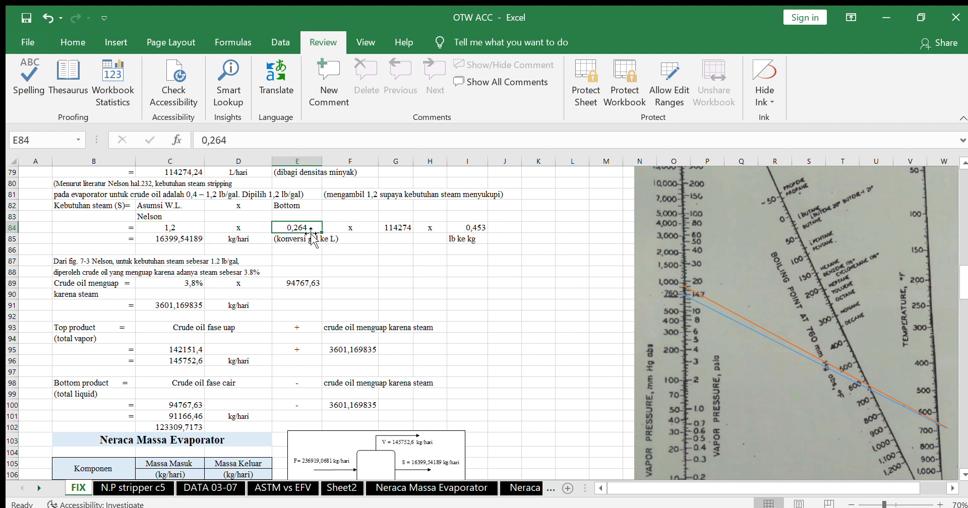
double_click(314, 231)
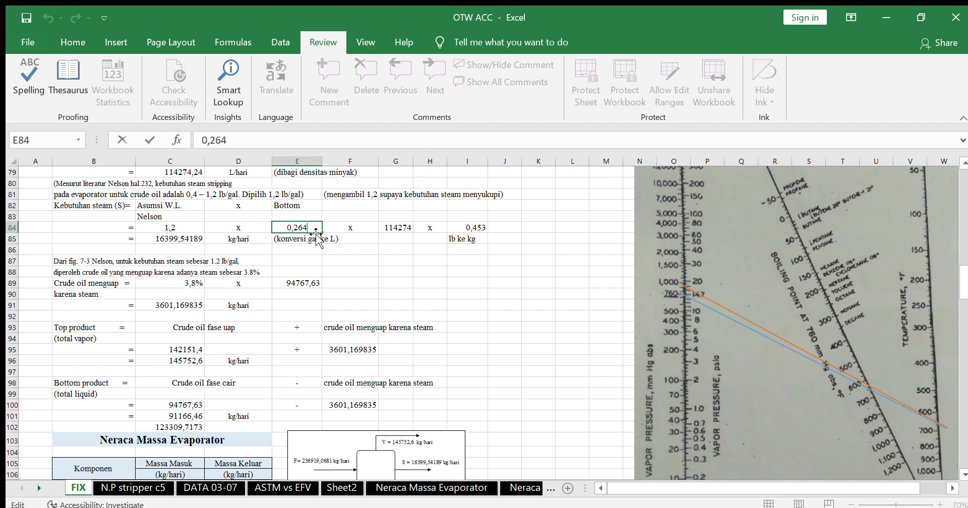
scroll(314, 231, "up", 2)
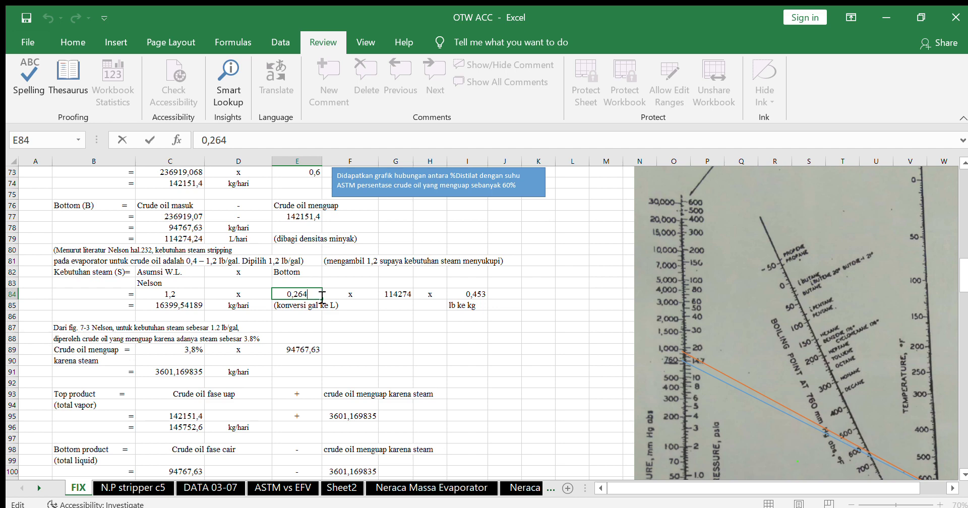
key("Return")
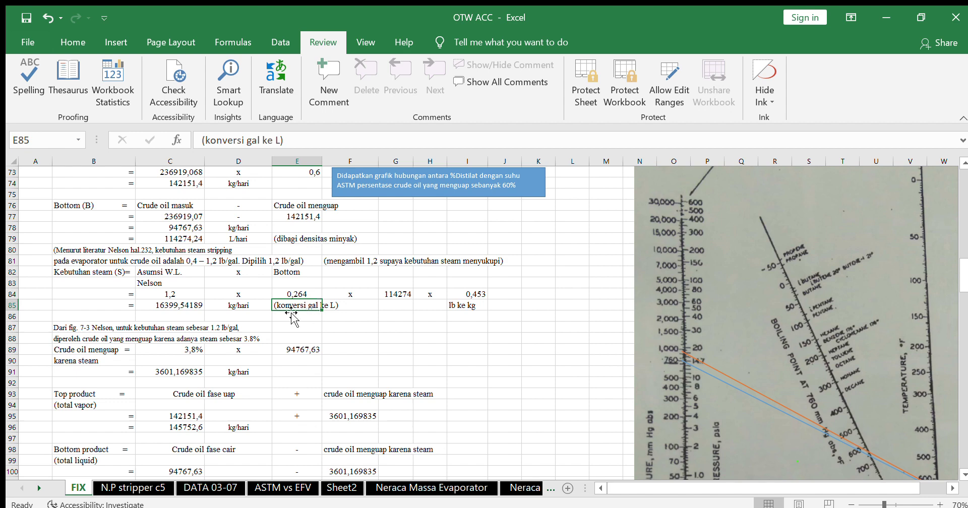
- Inspect the bottom flow reference and the lb-to-kg conversion factor in the steam requirement calculation
left_click(395, 294)
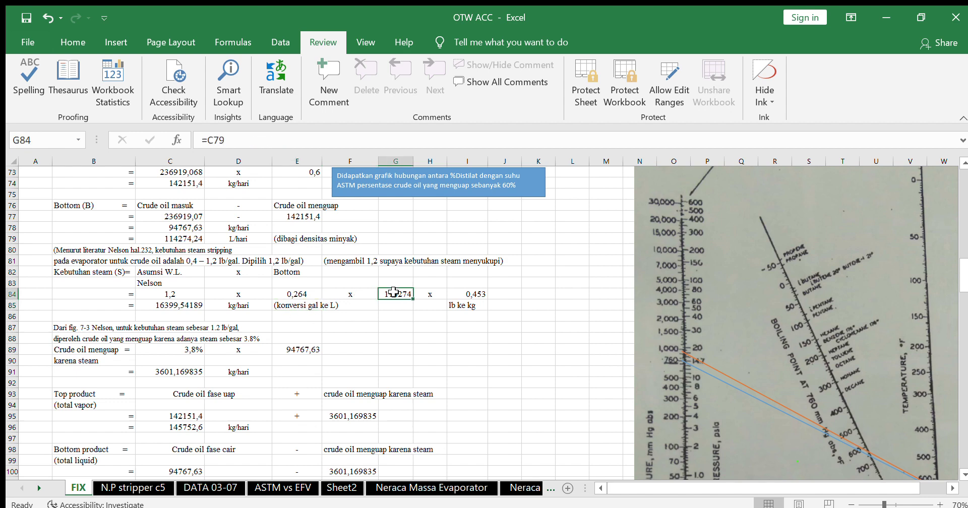
double_click(402, 296)
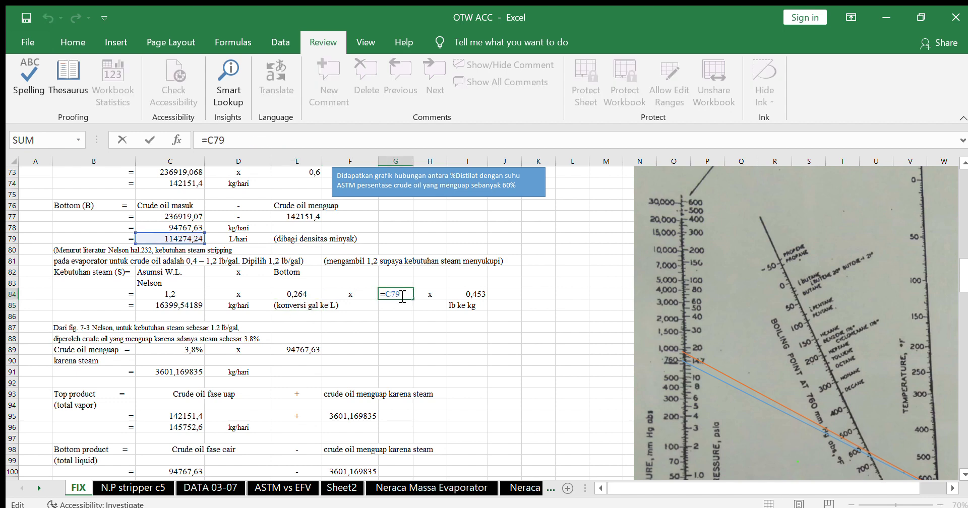
key("Return")
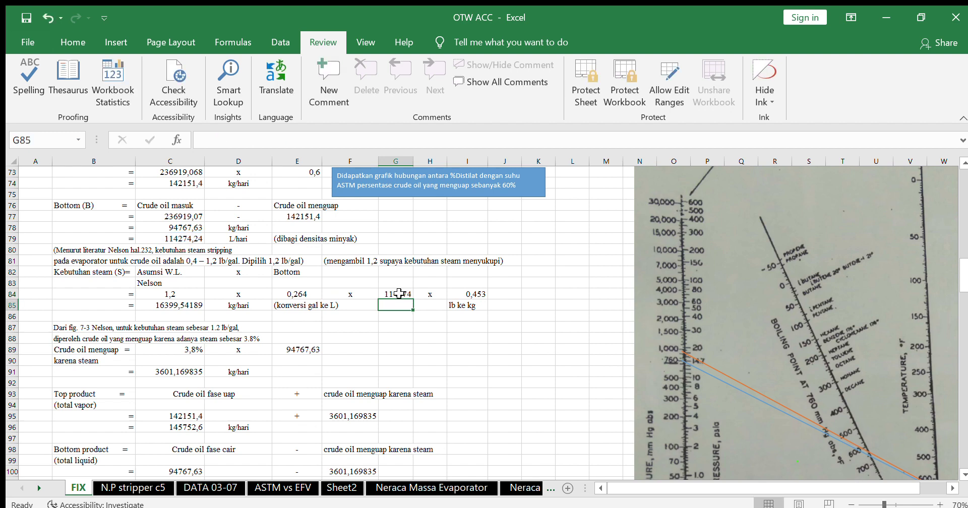
double_click(489, 298)
key("Return")
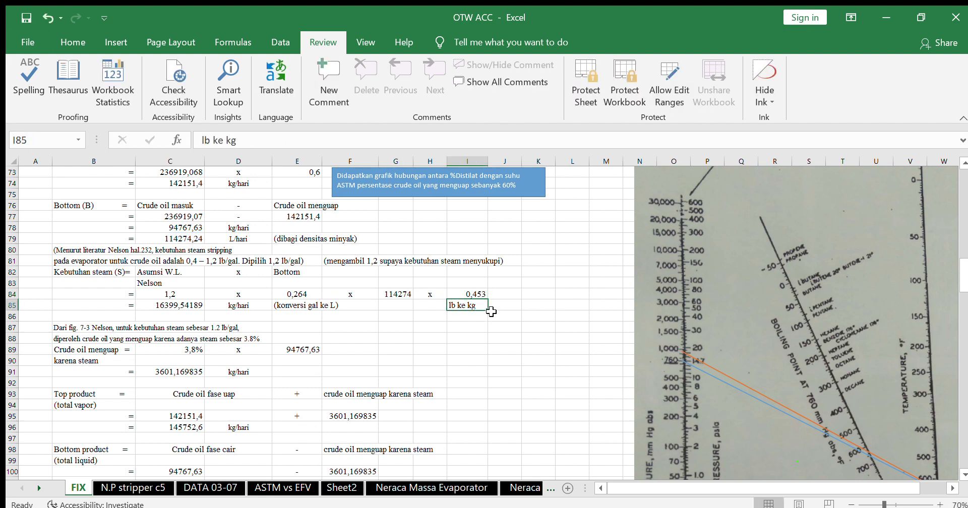
- Check the percentage and the multiplication formula for crude oil evaporated due to steam
scroll(440, 320, "down", 3)
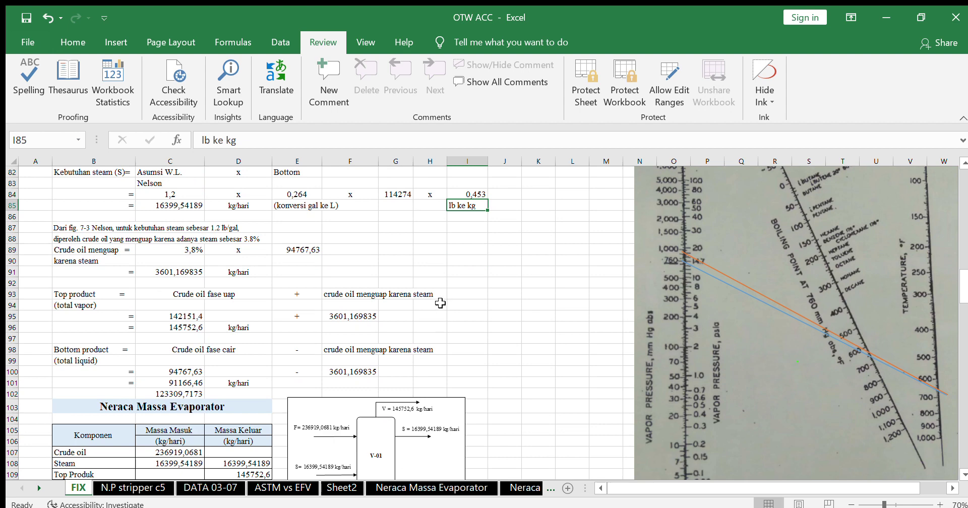
scroll(440, 299, "down", 1)
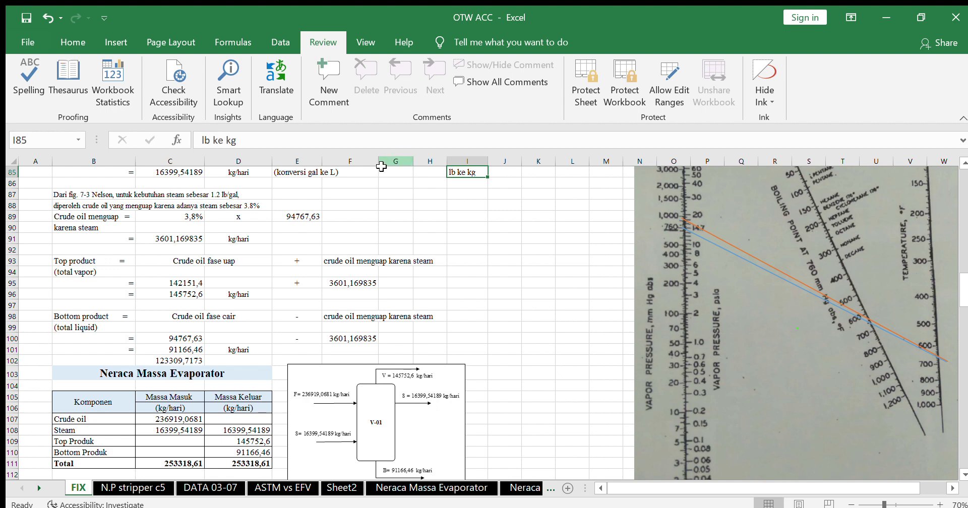
double_click(175, 217)
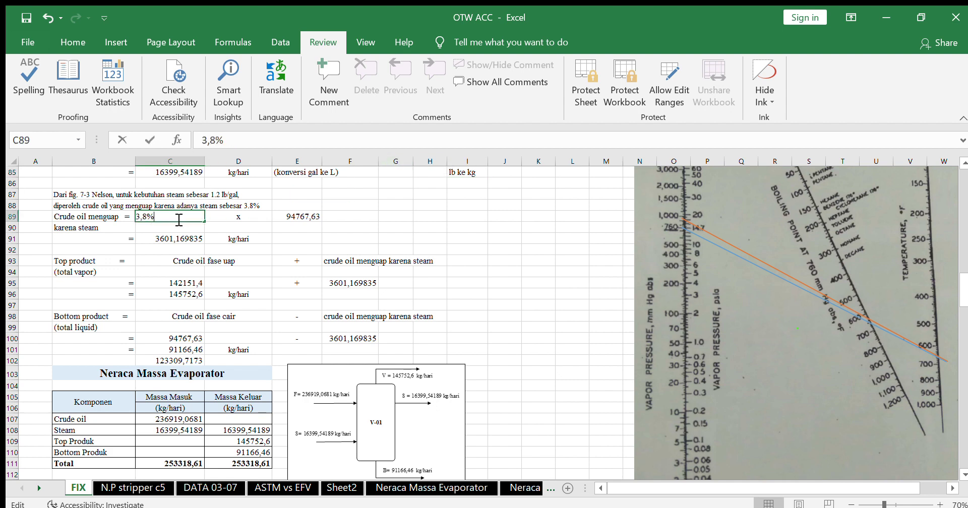
key("Return")
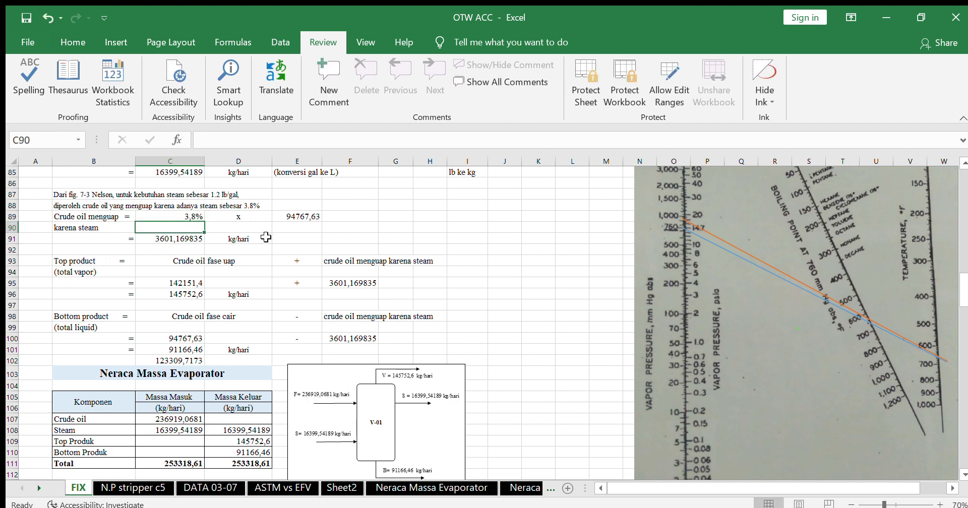
left_click(175, 237)
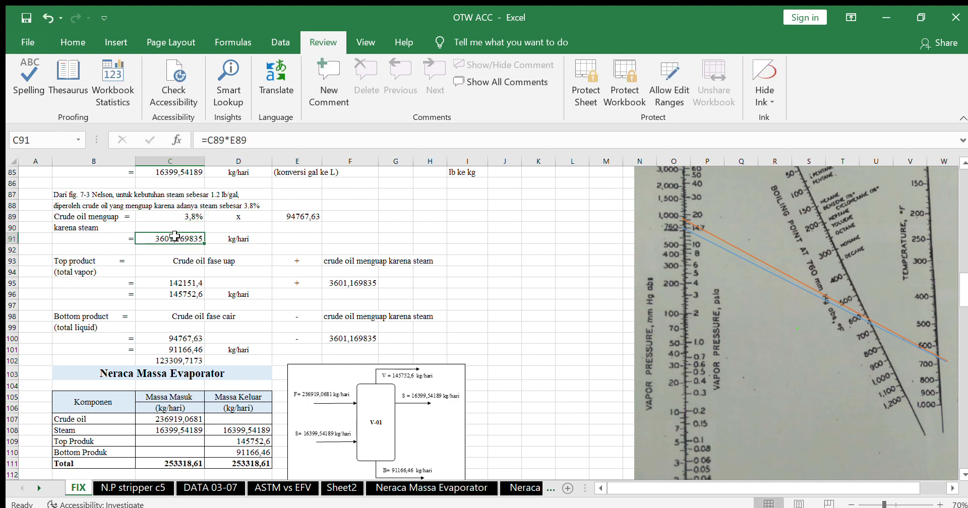
double_click(175, 236)
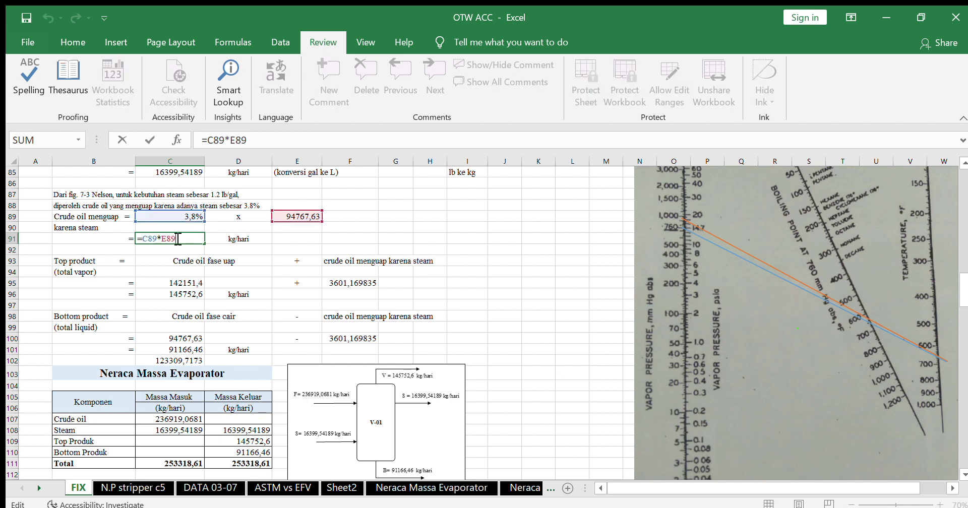
key("Return")
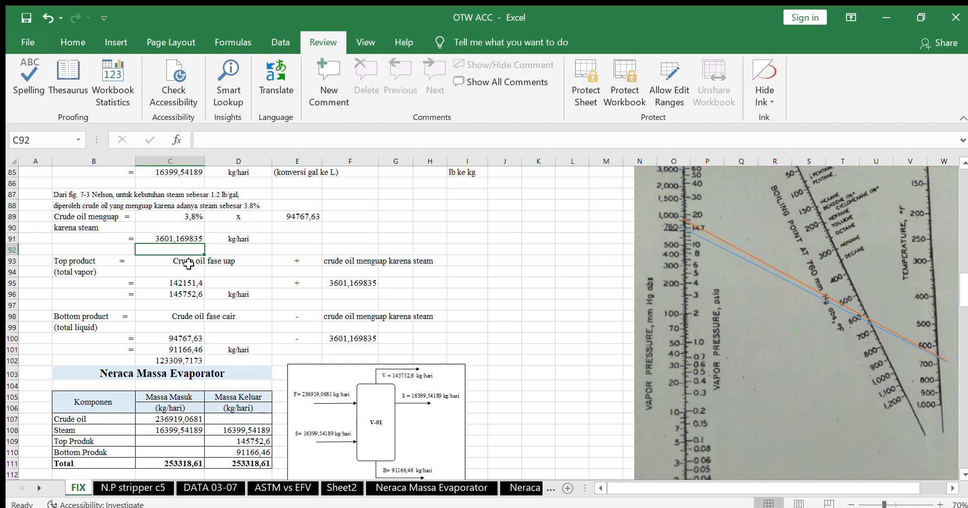
- Review the top product (total vapor) terms and inspect the formula that adds the vapor-phase crude oil and the steam-evaporated crude oil
left_click(165, 258)
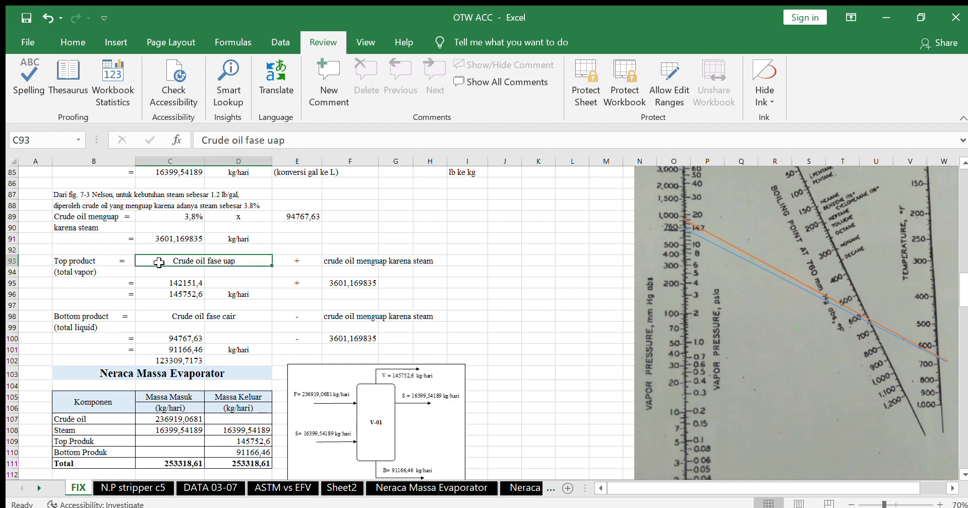
left_click(374, 263)
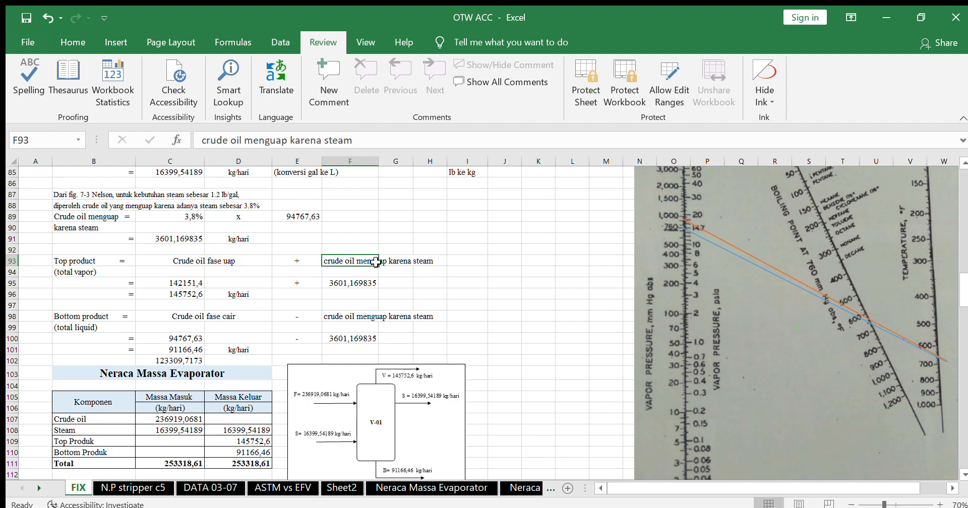
left_click(200, 283)
scroll(213, 286, "down", 1)
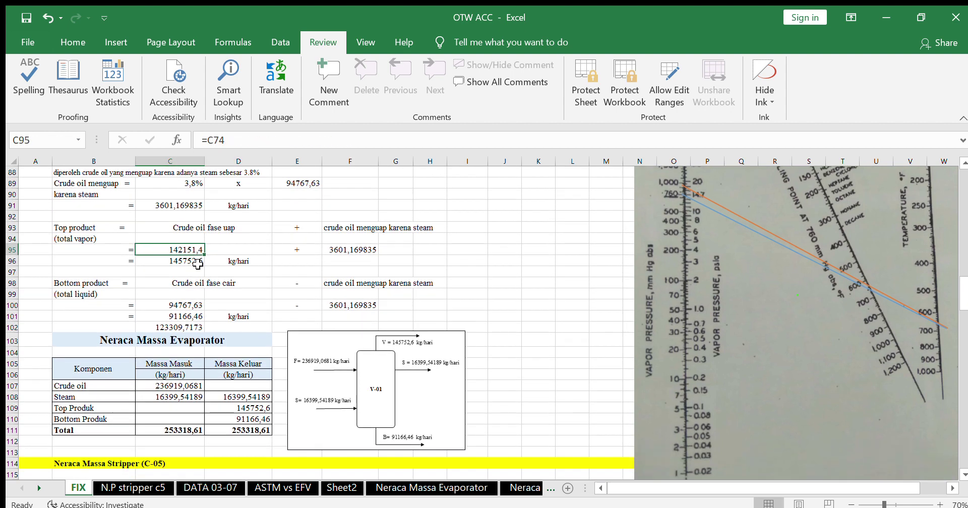
left_click(192, 262)
type("=C95+F95")
key("Return")
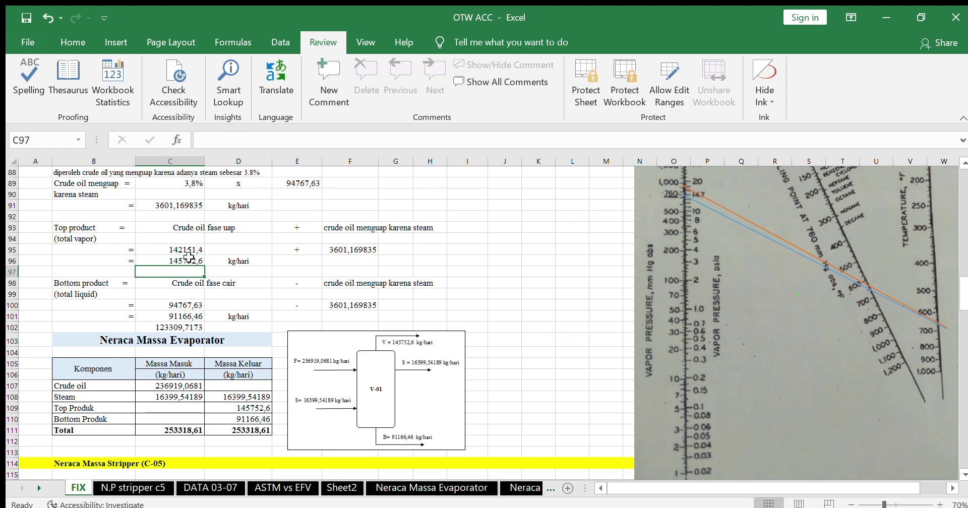
- Examine the Neraca Massa Evaporator table and compare the total formulas for Massa Masuk and Massa Keluar
scroll(128, 257, "down", 3)
scroll(127, 256, "down", 1)
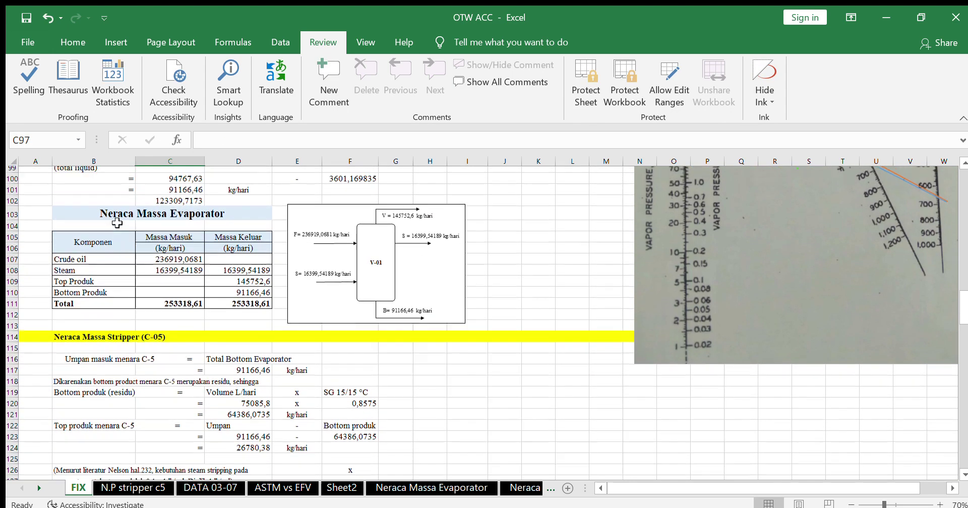
scroll(121, 227, "up", 2)
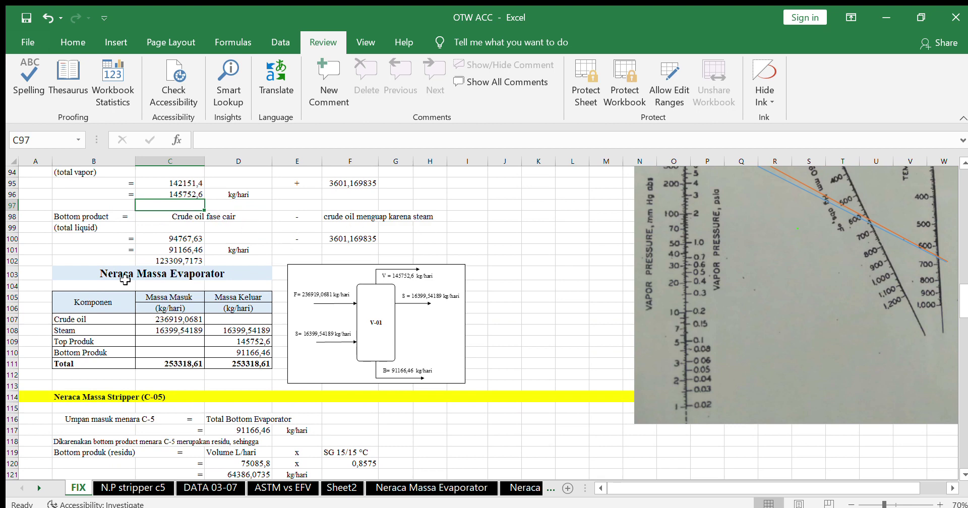
scroll(222, 319, "down", 1)
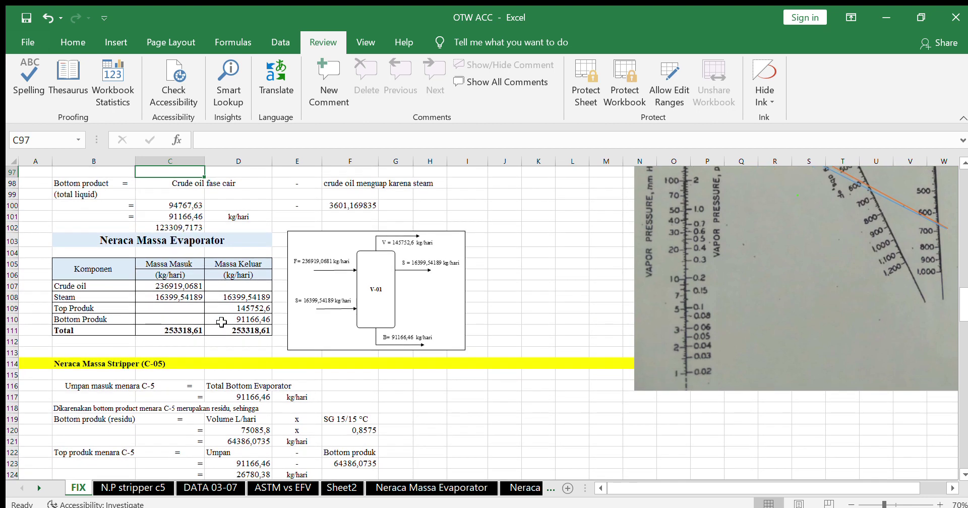
left_click(202, 331)
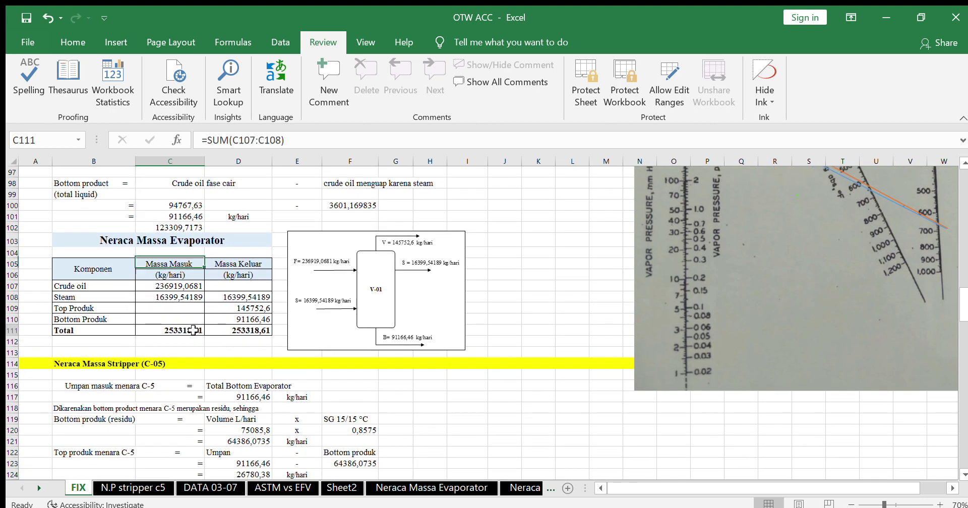
left_click(227, 331)
left_click(182, 332)
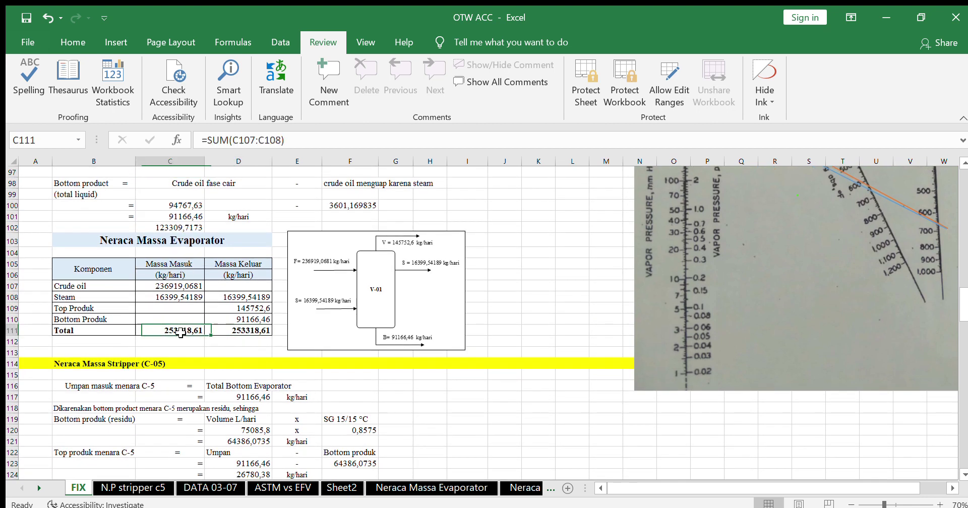
left_click(227, 331)
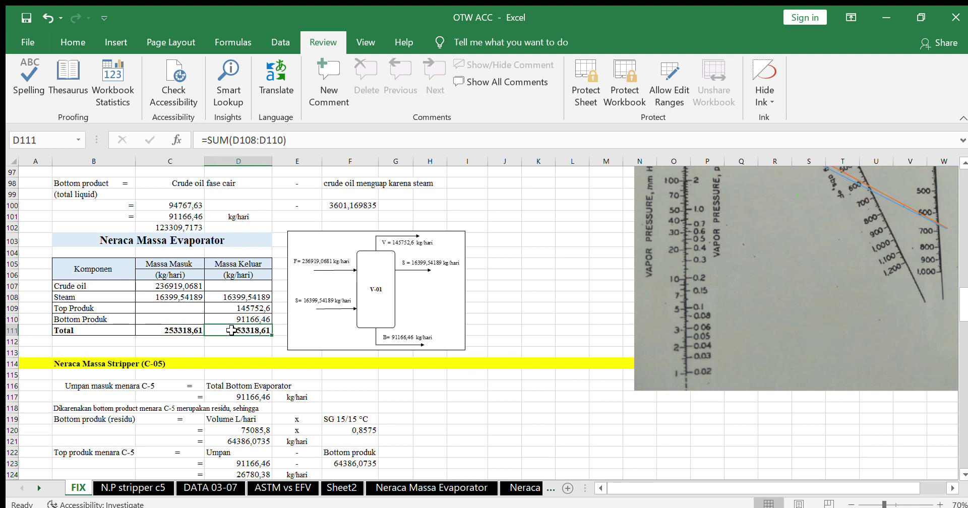
- Inspect the feed reference for stripper C-05 and the volume reference used for its residue bottom product
scroll(242, 333, "down", 4)
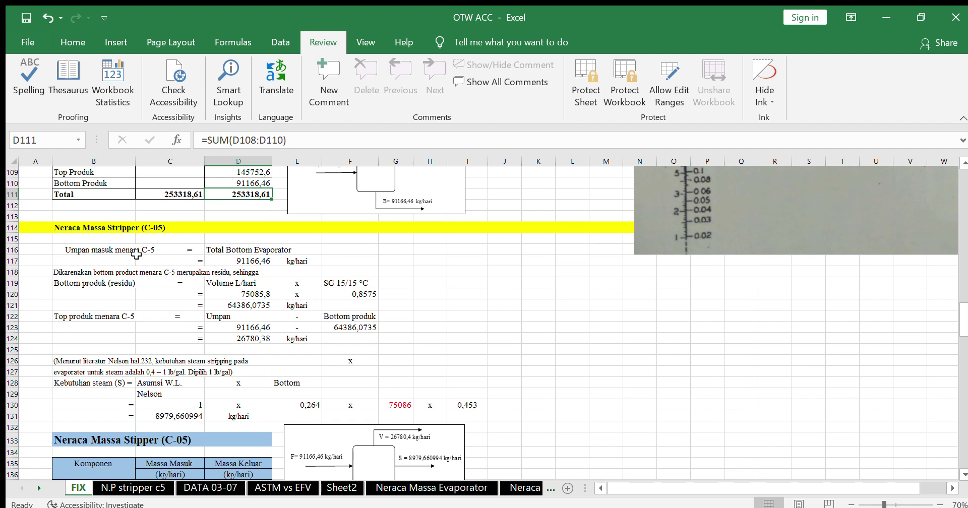
double_click(230, 261)
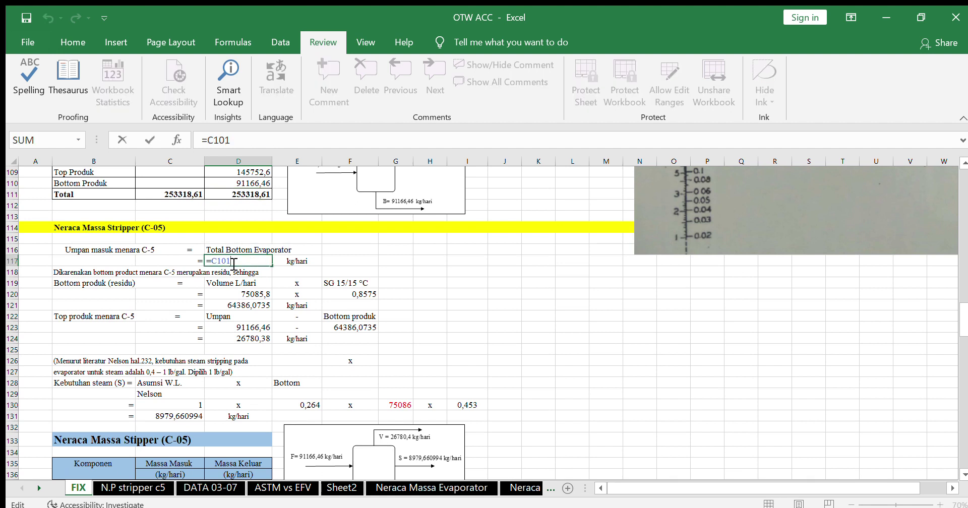
key("Return")
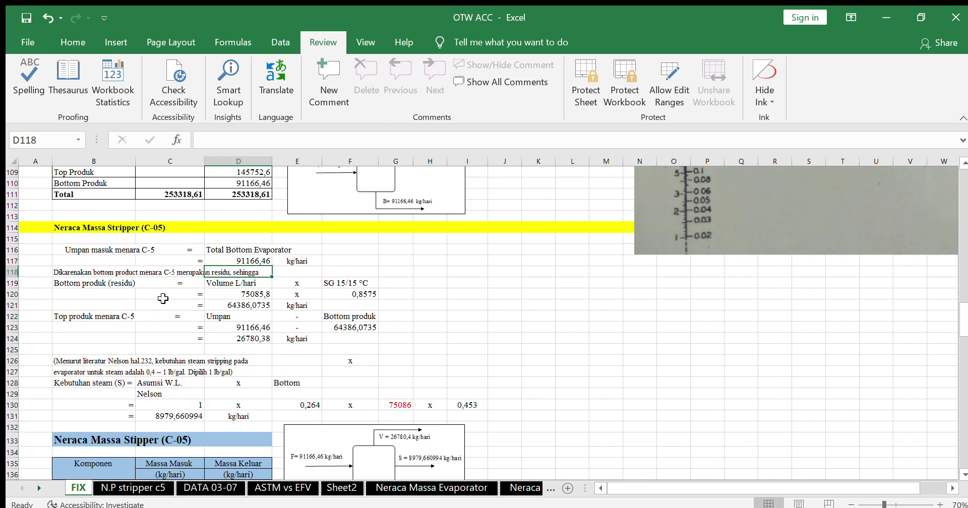
left_click(265, 284)
left_click(263, 295)
type("=C11")
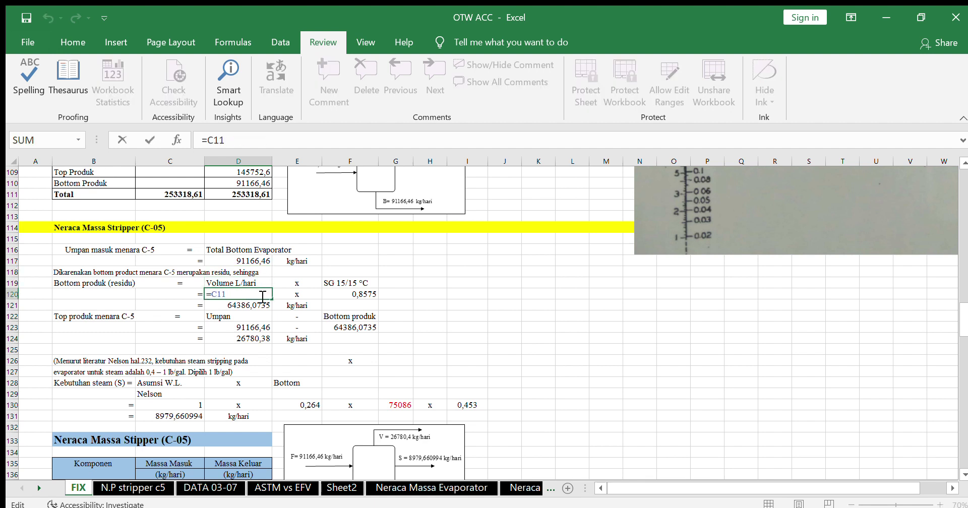
key("Return")
- Look over the C-05 stripper's steam requirement and mass balance table, and check the Massa Masuk total formula
scroll(259, 294, "down", 2)
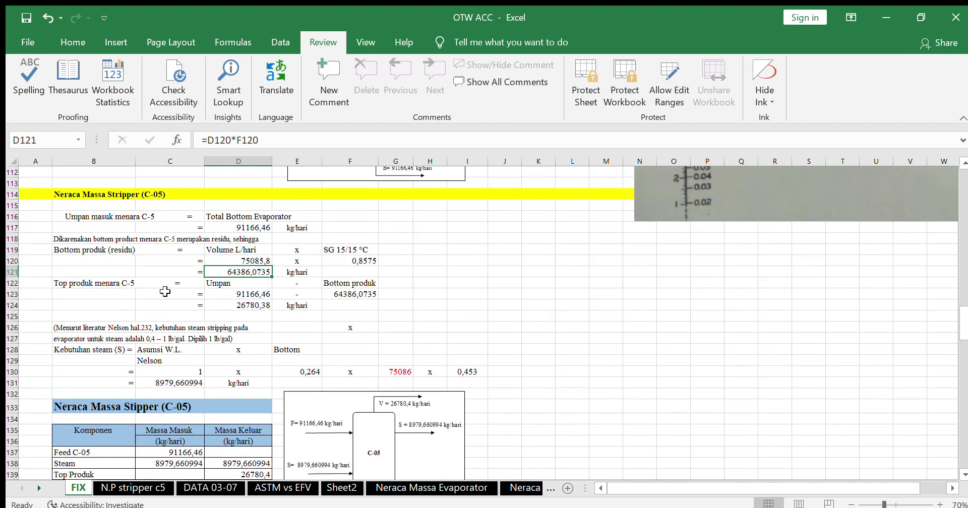
scroll(241, 321, "down", 2)
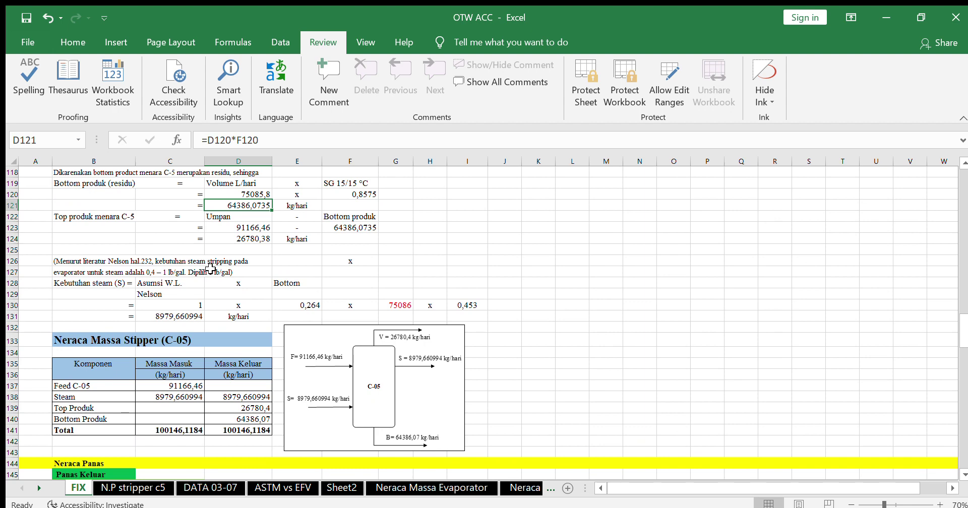
scroll(211, 271, "down", 3)
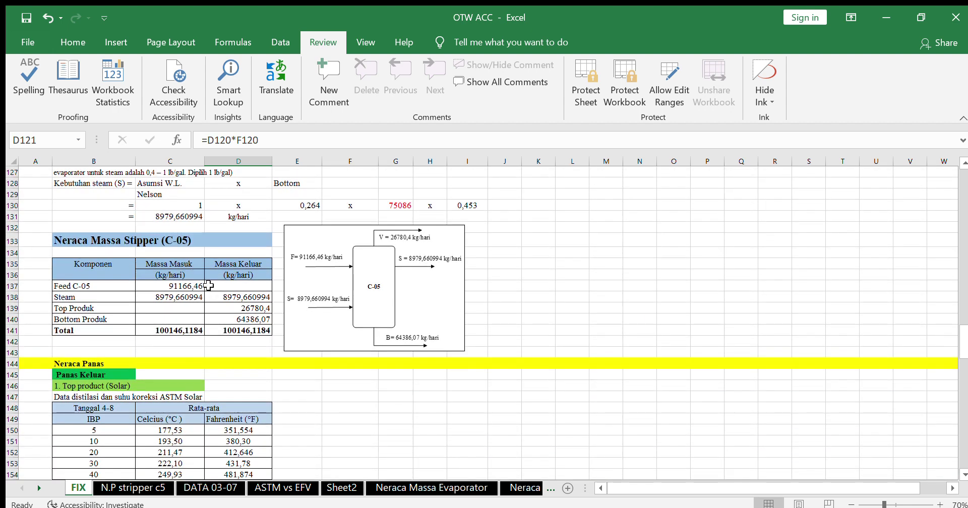
scroll(100, 217, "down", 1)
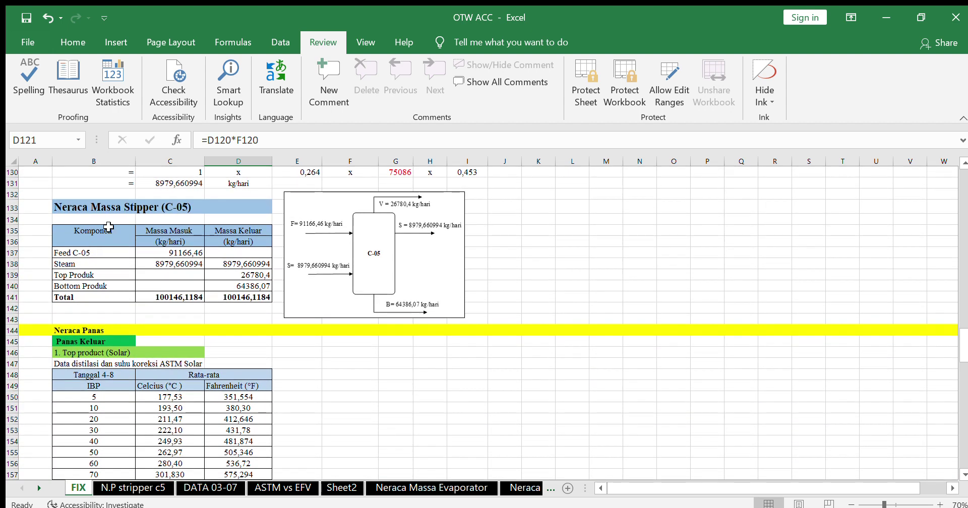
left_click(172, 296)
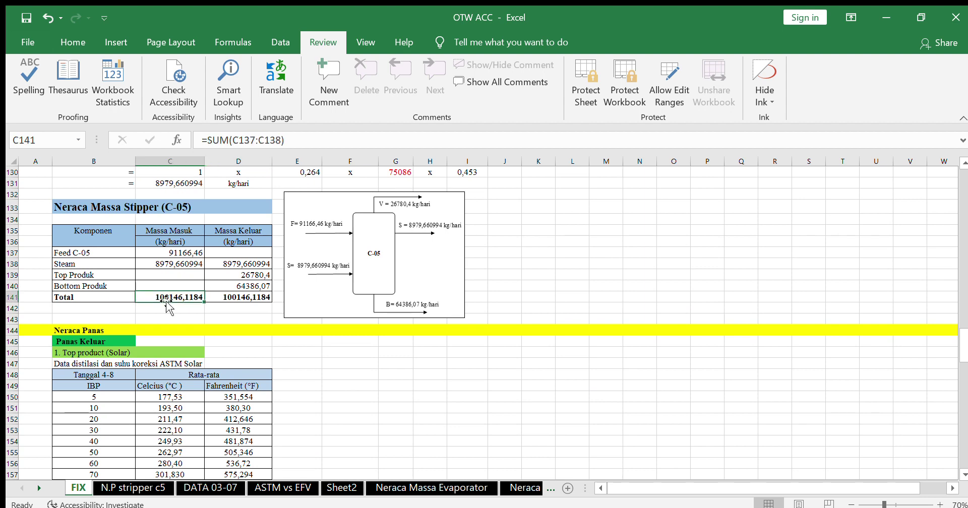
- Review the Solar ASTM distillation table in the Neraca Panas section and inspect the Celsius value at 5%
scroll(224, 303, "down", 2)
scroll(196, 262, "down", 2)
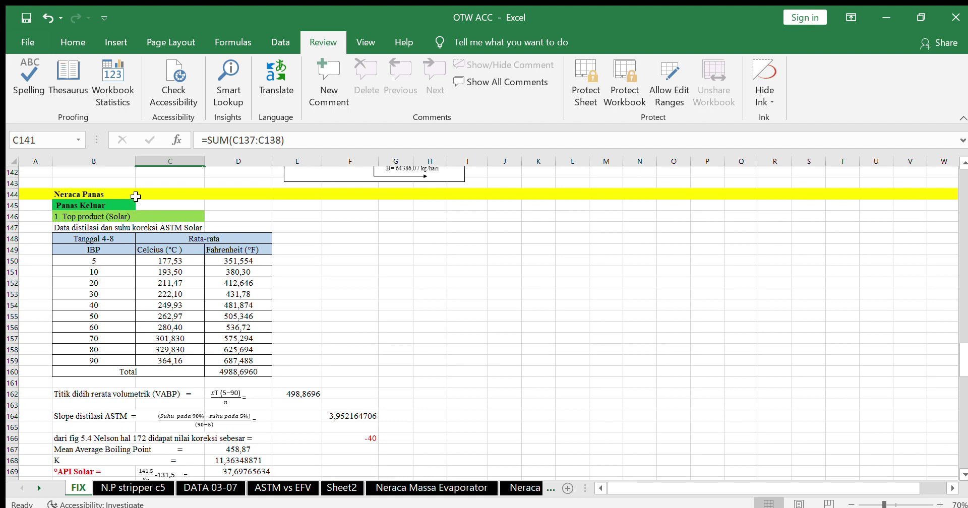
scroll(152, 222, "down", 1)
scroll(176, 246, "down", 1)
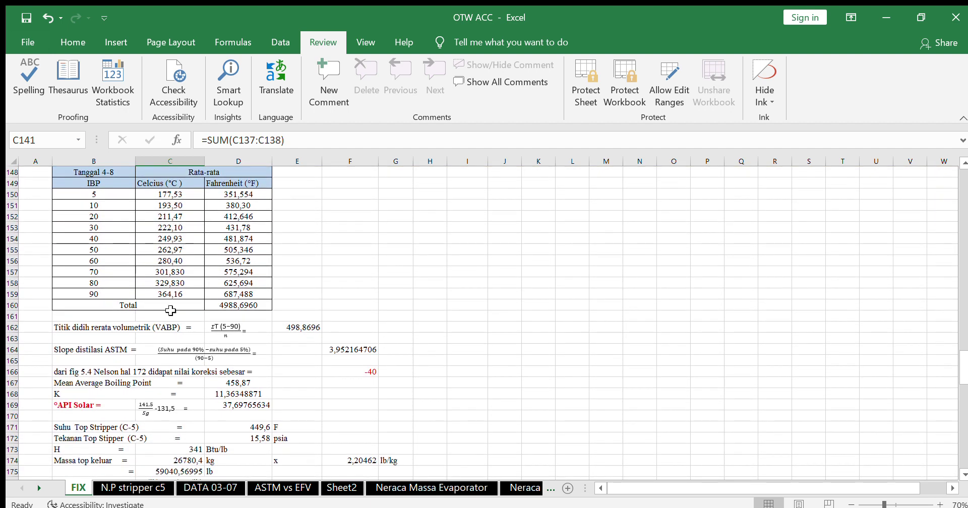
scroll(171, 310, "up", 1)
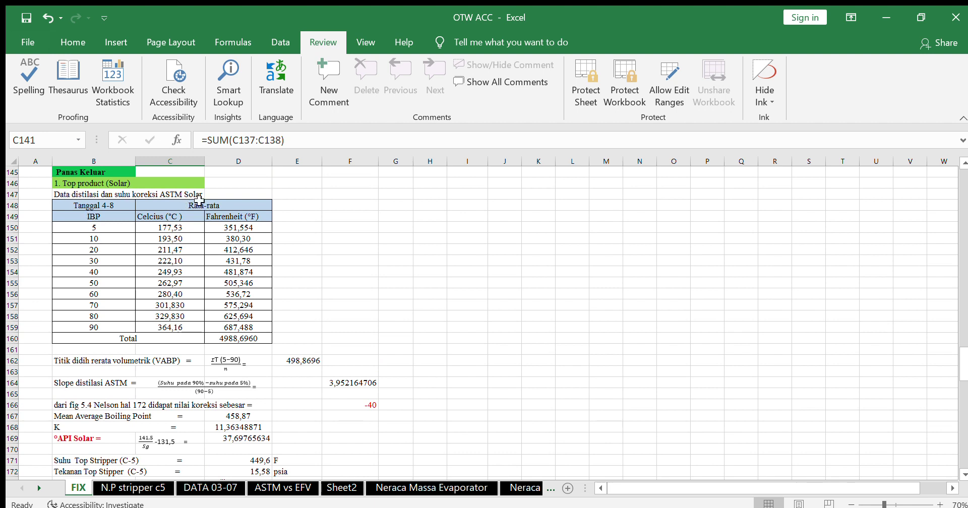
double_click(200, 230)
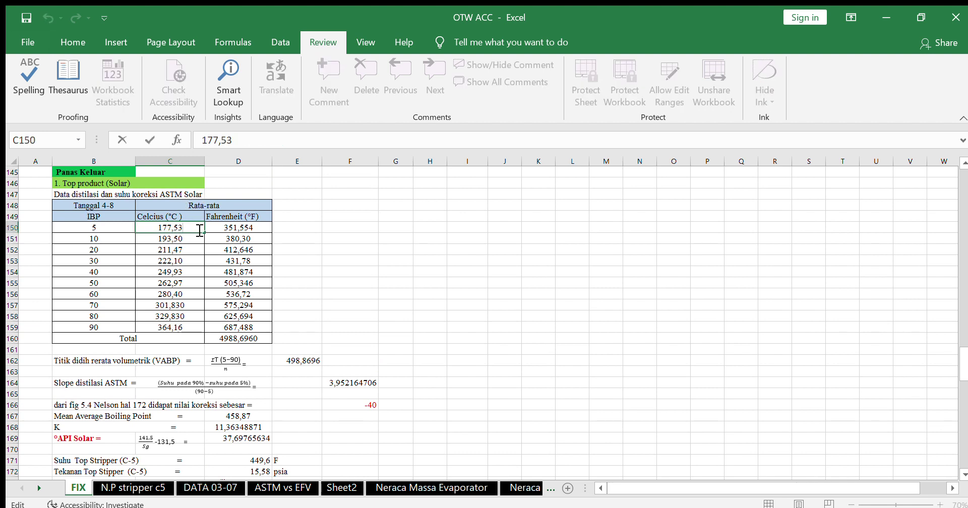
key("Return")
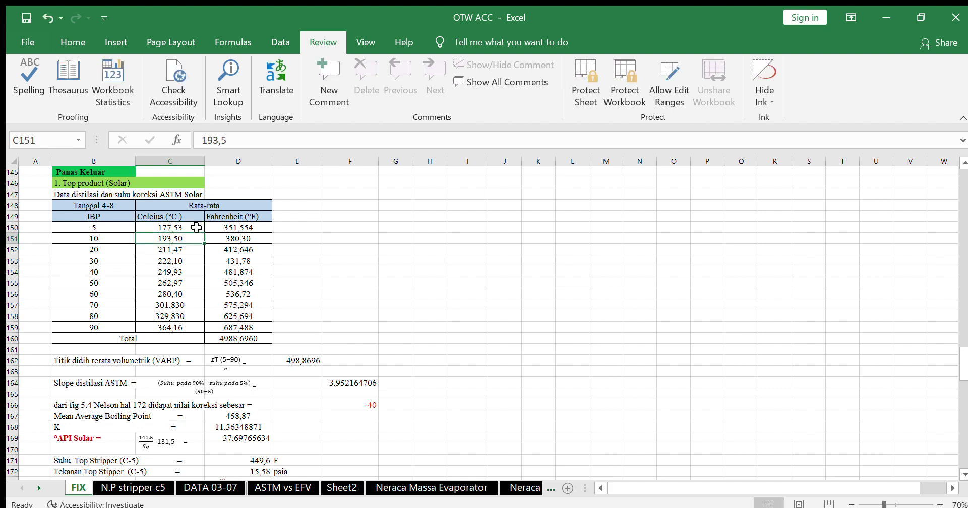
- Check the formula for the volumetric average boiling point (VABP) of the Solar top product
scroll(217, 337, "down", 1)
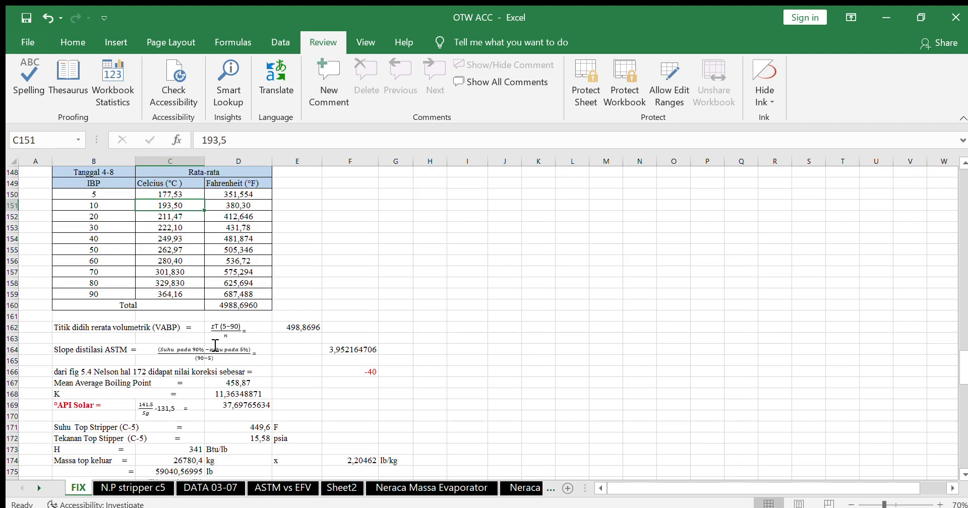
scroll(215, 345, "down", 2)
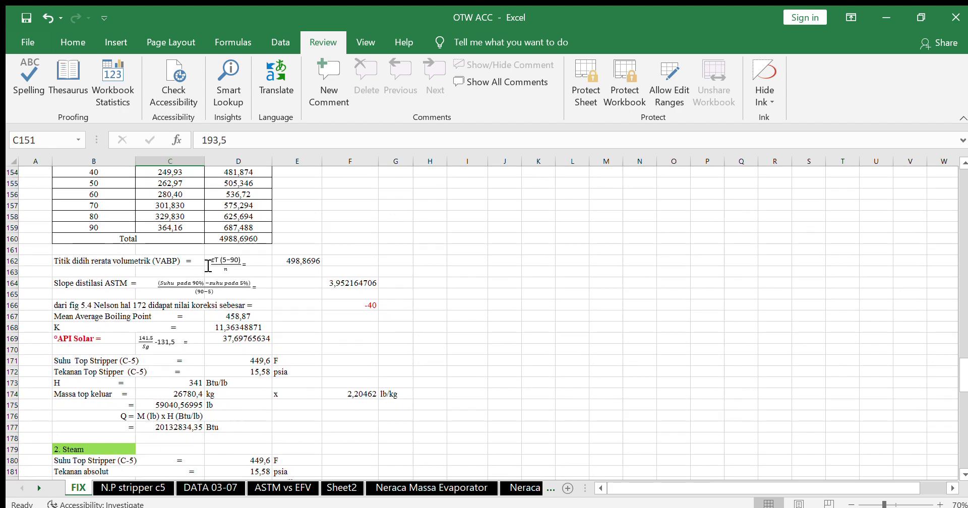
double_click(300, 262)
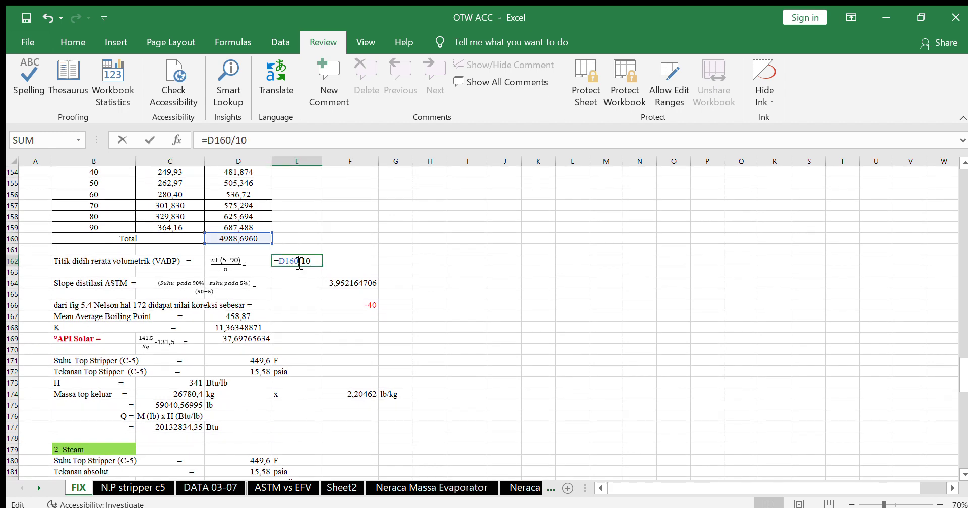
key("Return")
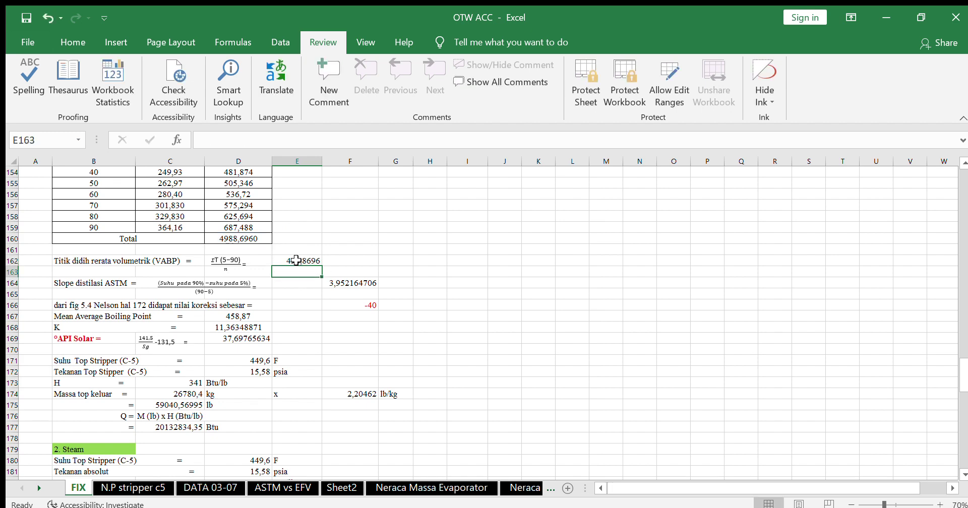
- Review the C-05 stripper heat balance from the Solar, steam, bottom product and feed calculations down to the Q loss and efficiency summary
scroll(278, 270, "down", 3)
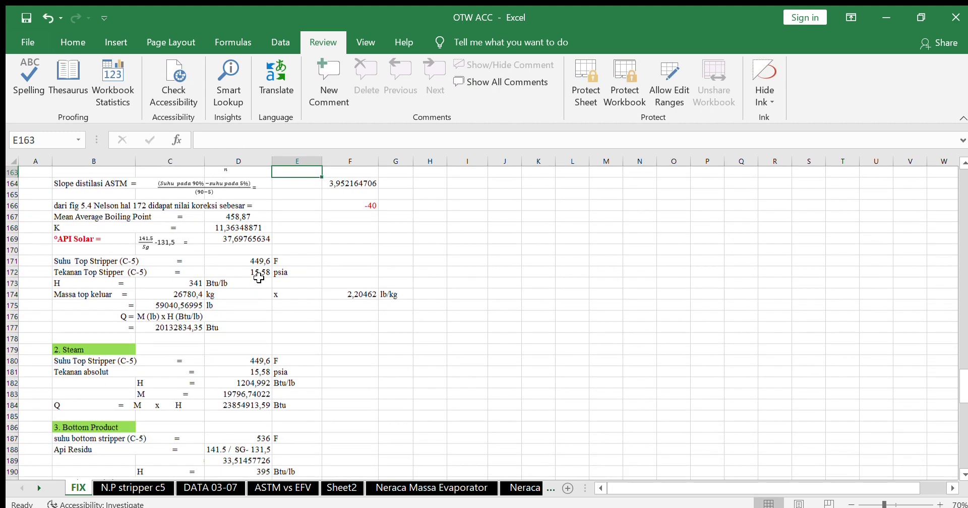
scroll(259, 278, "down", 1)
scroll(242, 278, "down", 3)
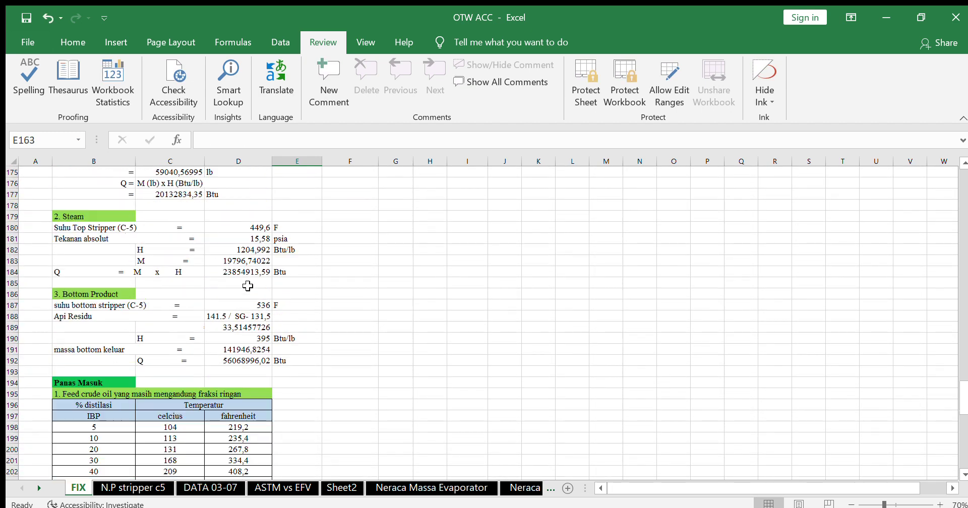
scroll(248, 285, "down", 2)
scroll(247, 286, "down", 5)
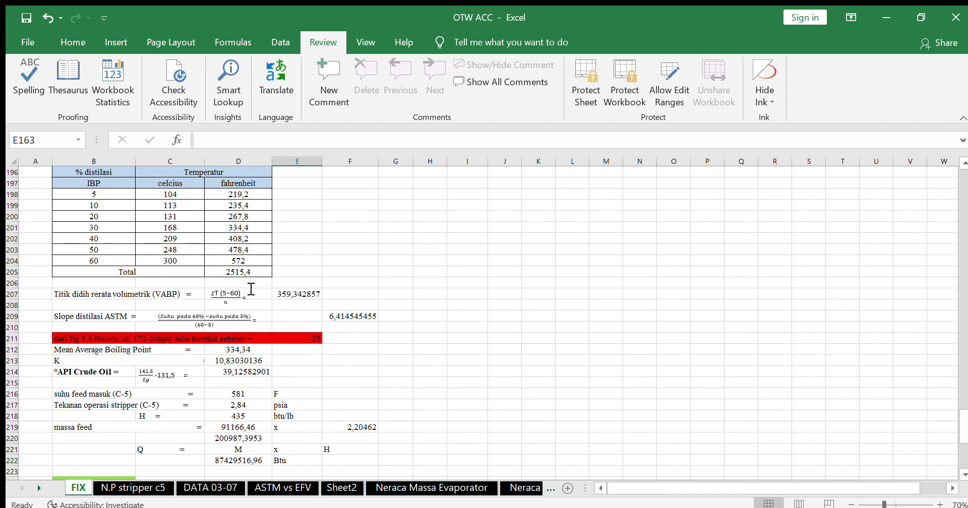
scroll(320, 346, "down", 3)
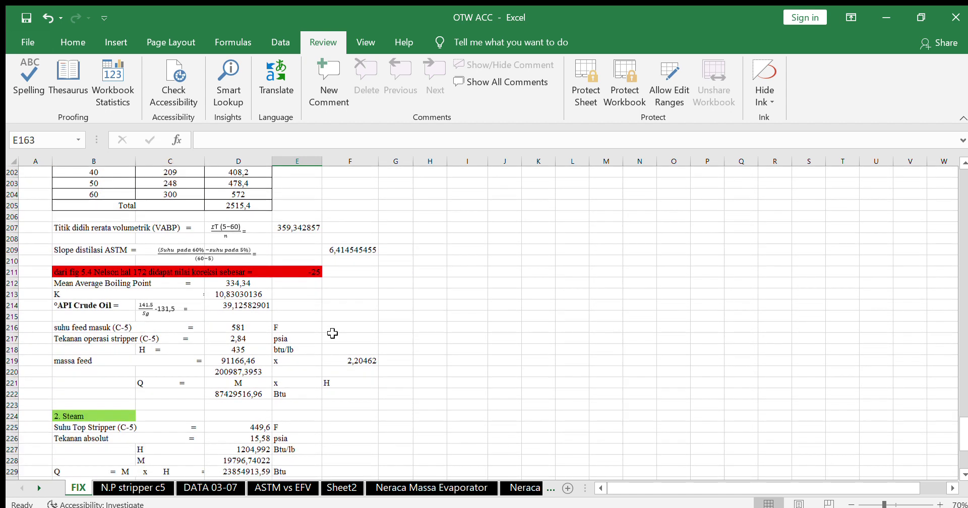
scroll(336, 323, "down", 1)
scroll(336, 317, "down", 8)
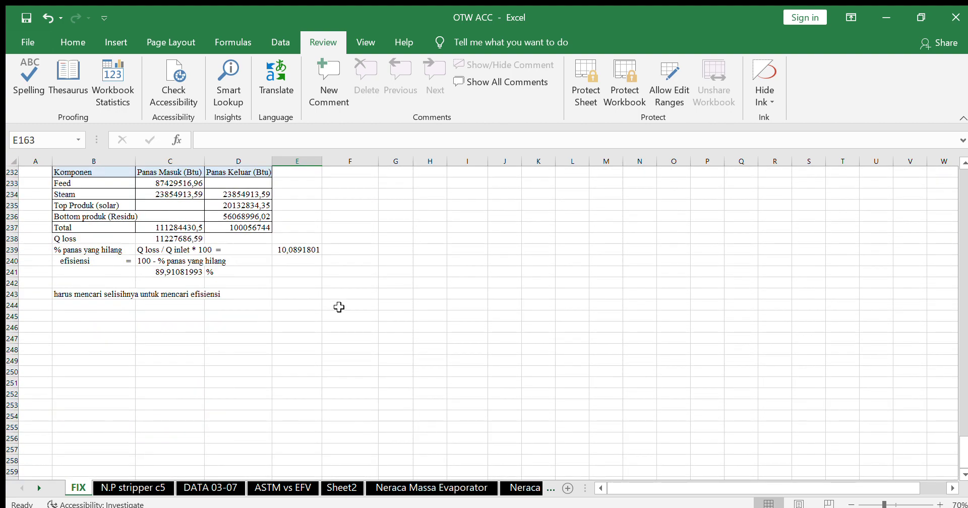
- Go back over the Neraca Massa Evaporator section to the ASTM and EFV distillation temperature table and its chart
scroll(339, 307, "up", 20)
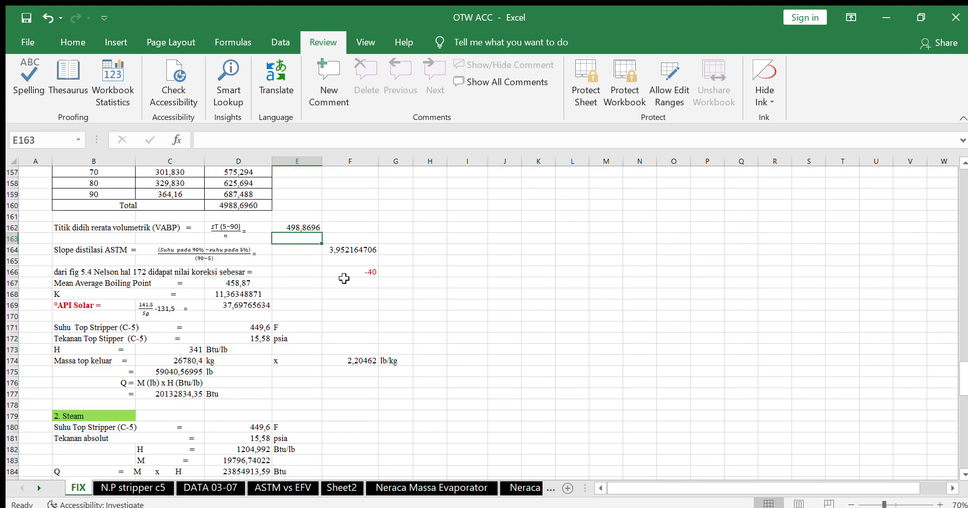
scroll(344, 278, "up", 20)
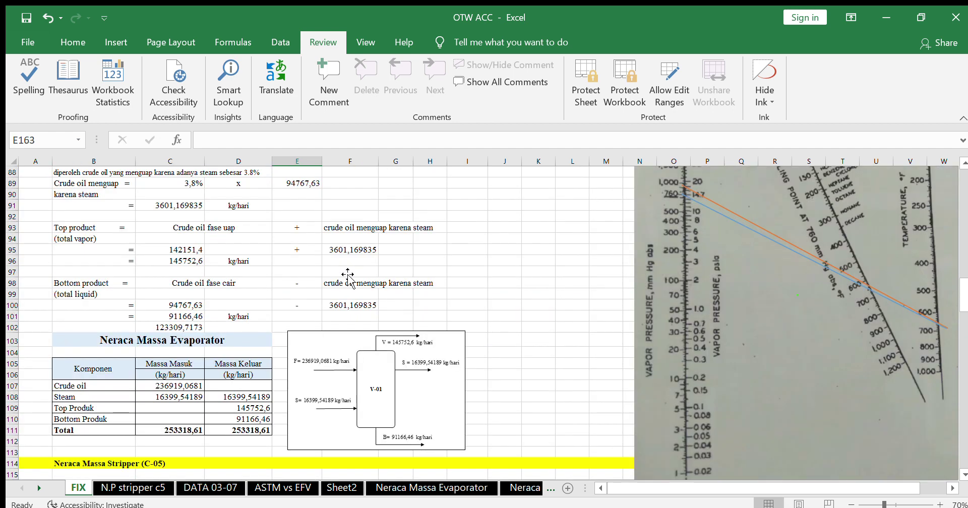
scroll(348, 275, "up", 12)
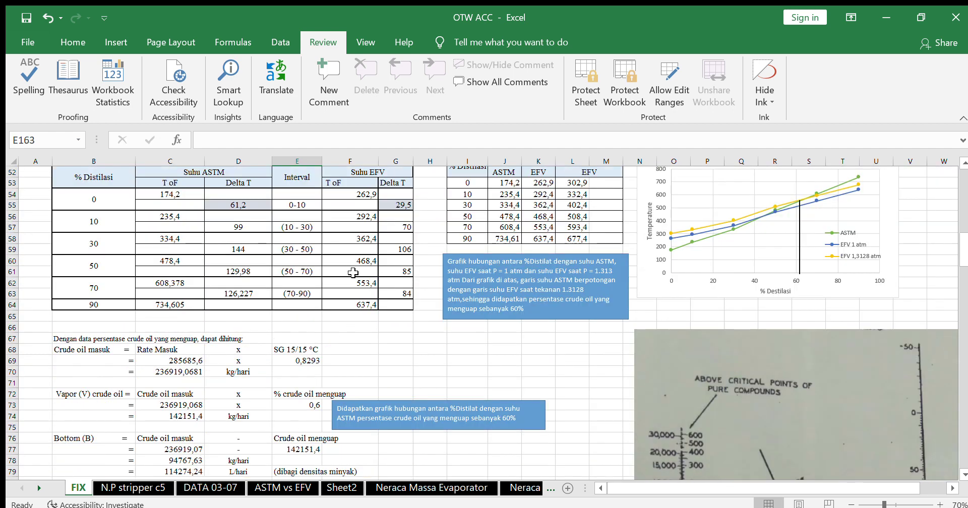